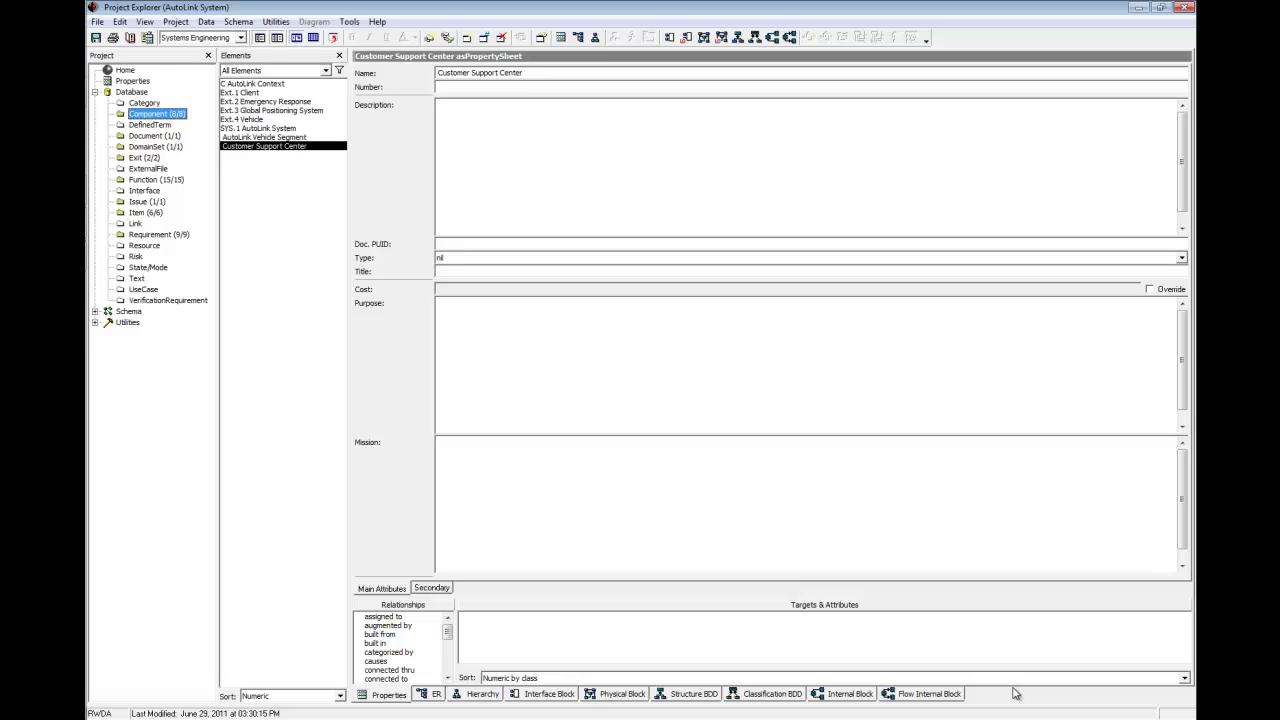
Step: Review AutoLink Vehicle Segment's properties, then return to Customer Support Center's properties
left_click(304, 138)
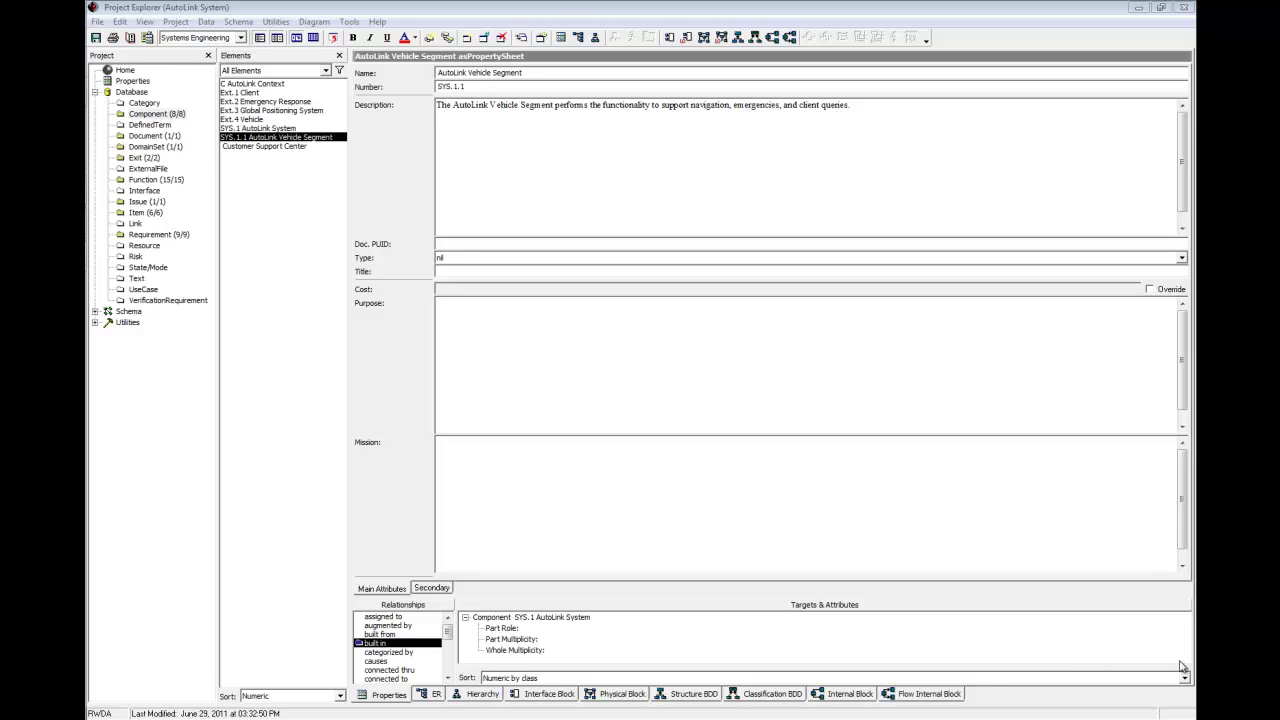
left_click(292, 146)
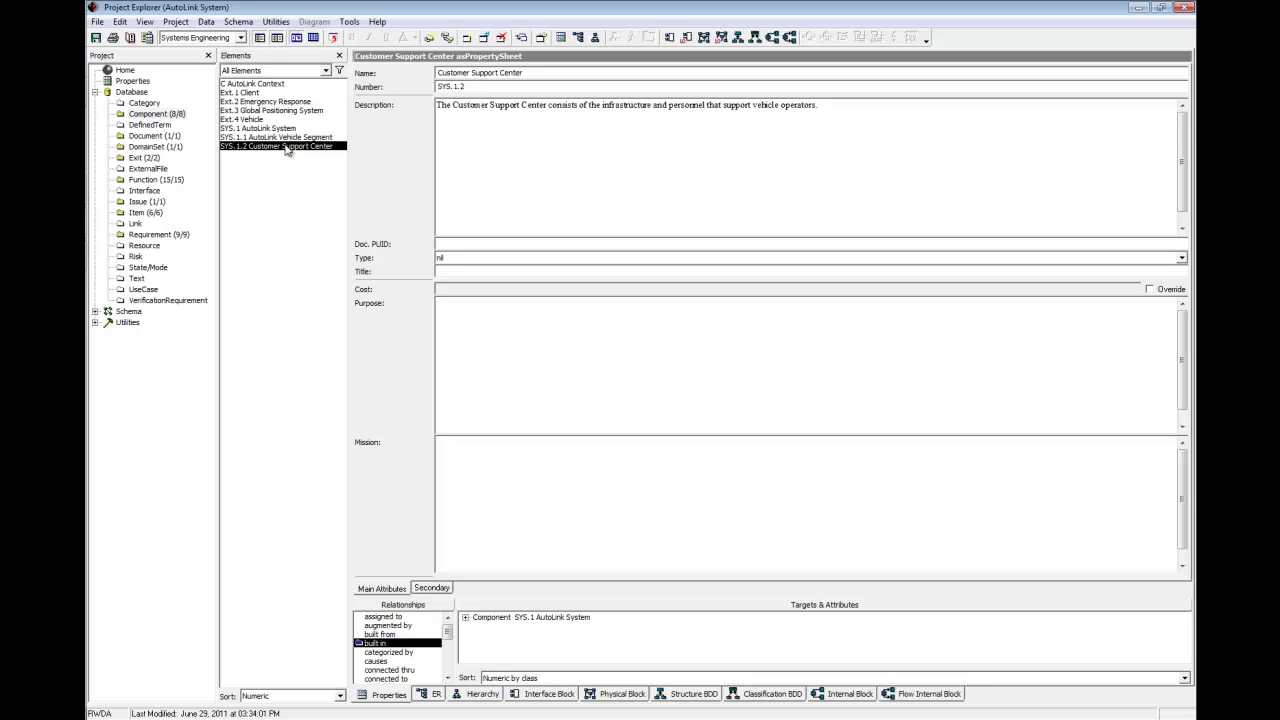
Step: Draw AutoLink Context's hierarchy using the Physical hierarchy definition
left_click(262, 84)
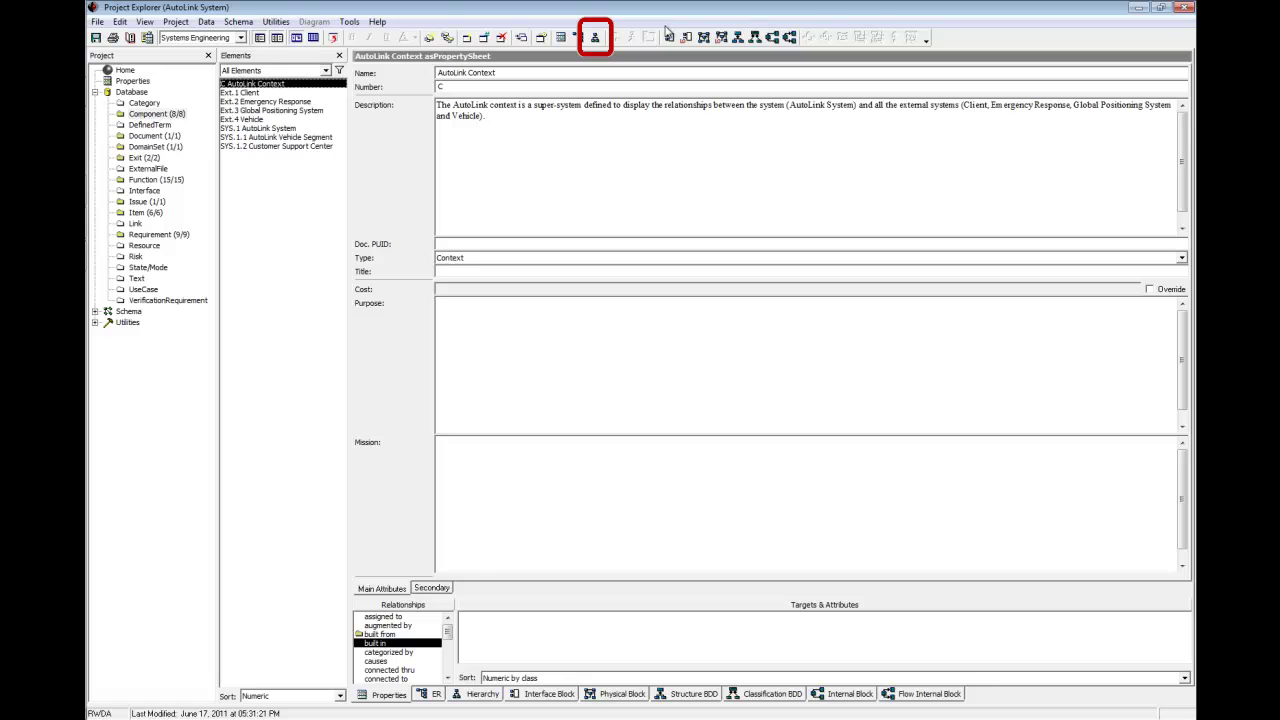
left_click(595, 38)
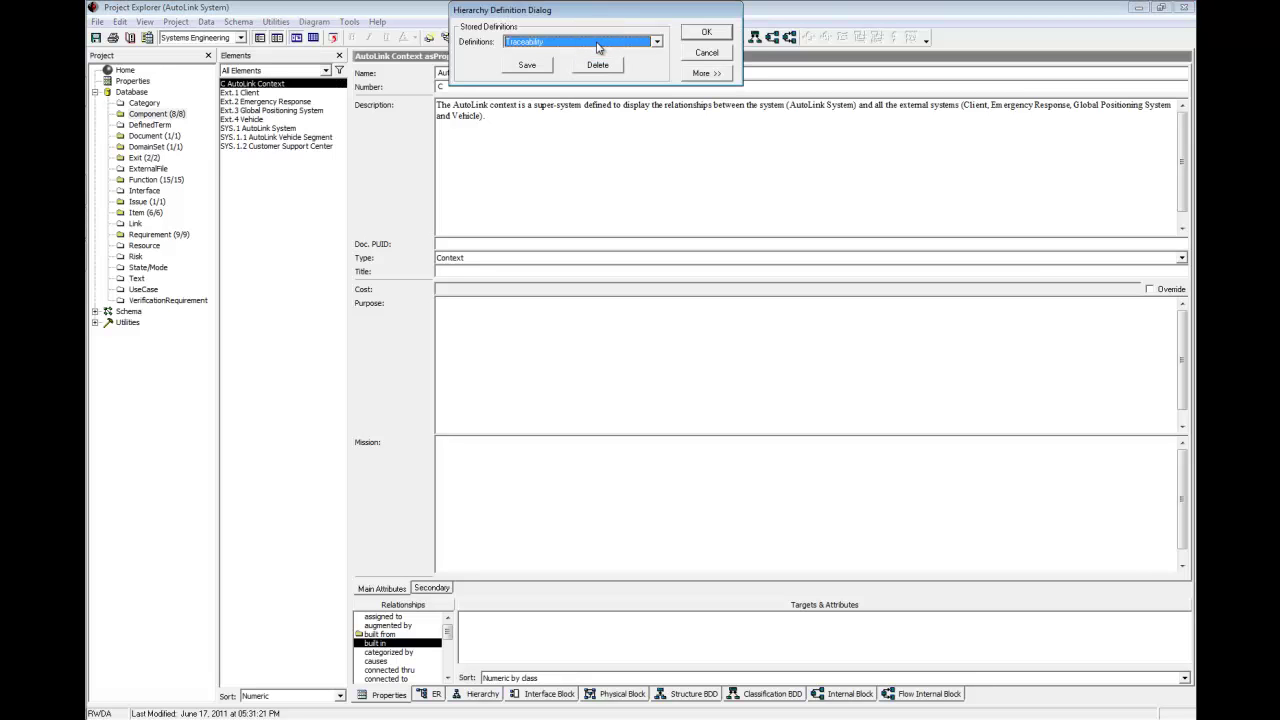
left_click(598, 44)
left_click(557, 67)
left_click(704, 32)
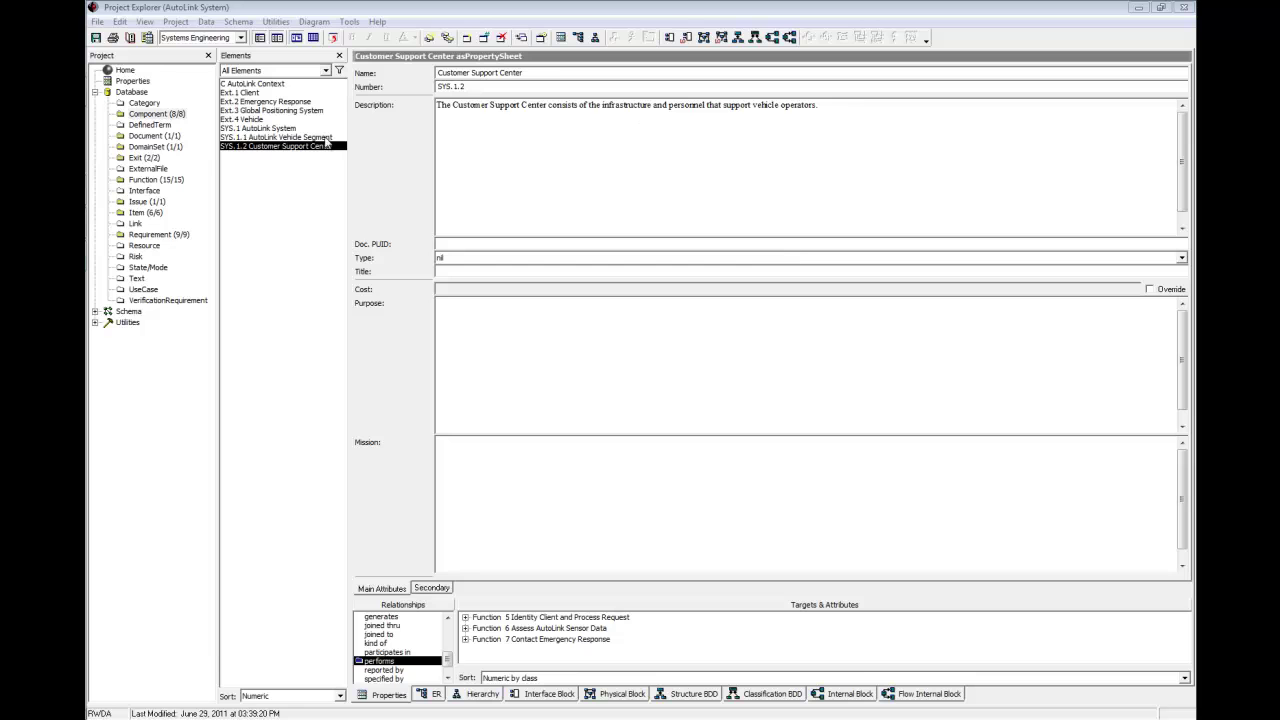
Step: Draw a <<Custom>> hierarchy of AutoLink Vehicle Segment following the performs relation
left_click(326, 138)
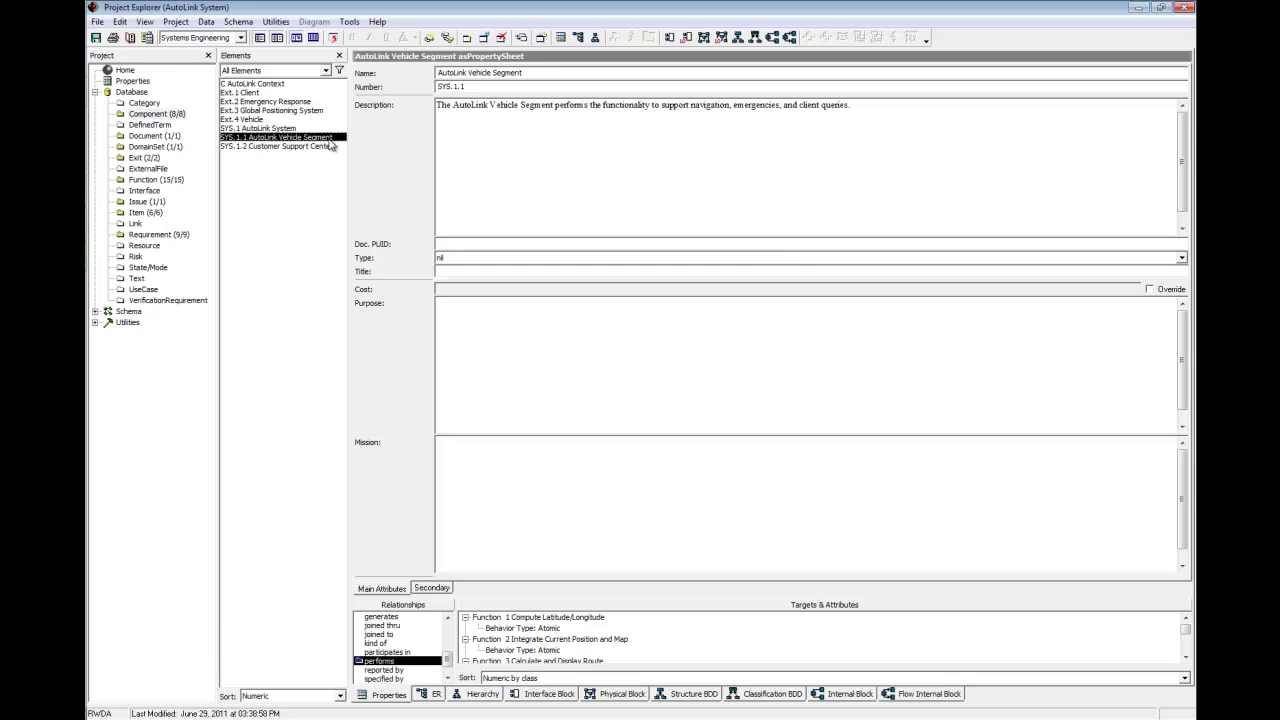
left_click(594, 40)
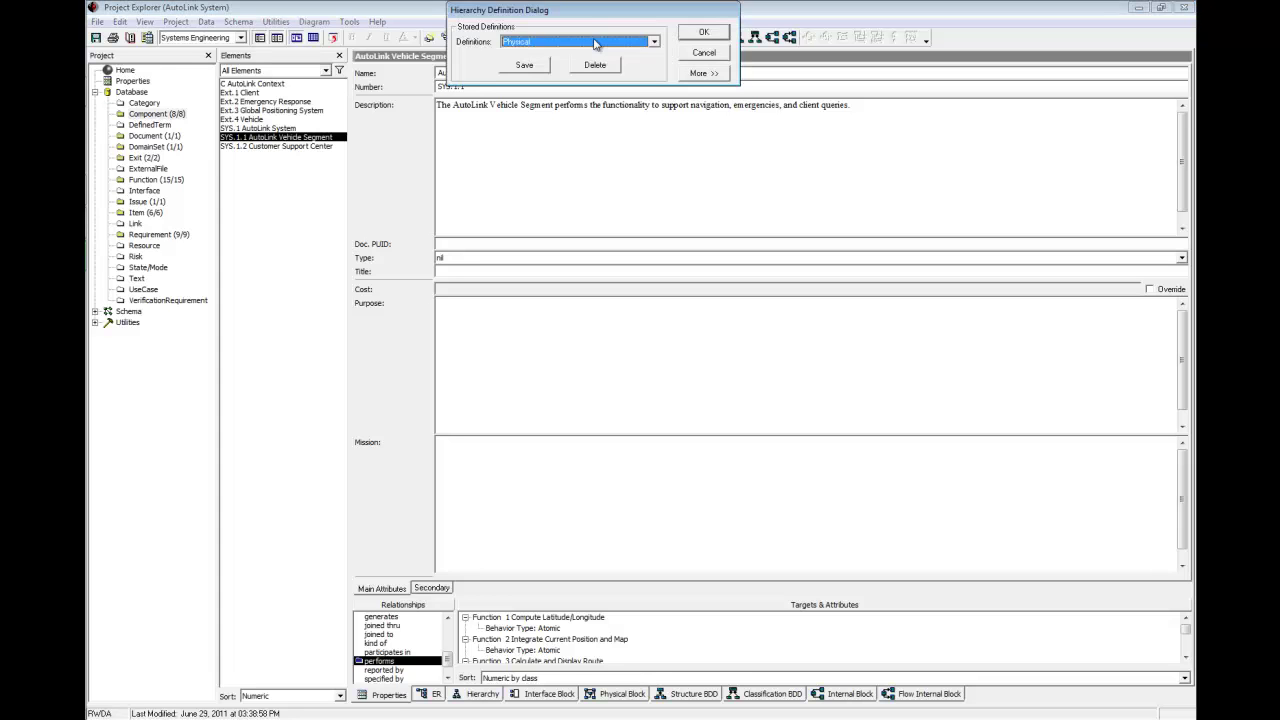
left_click(700, 74)
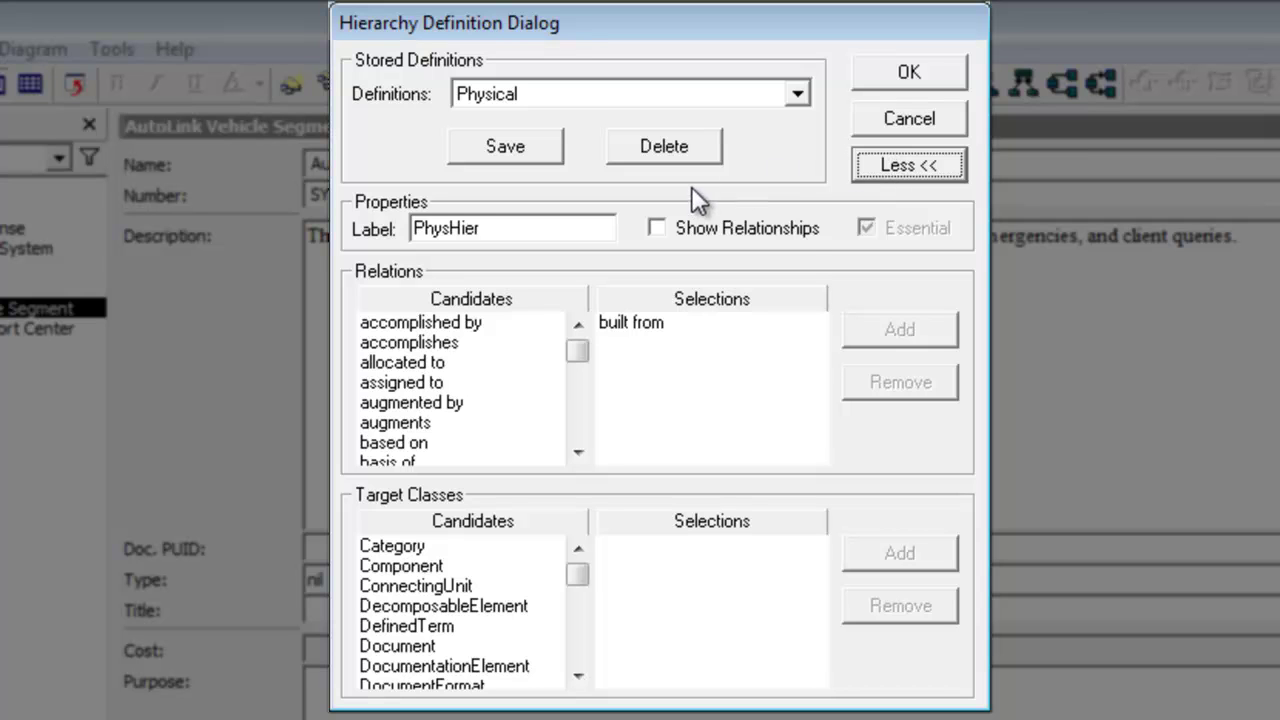
left_click(790, 93)
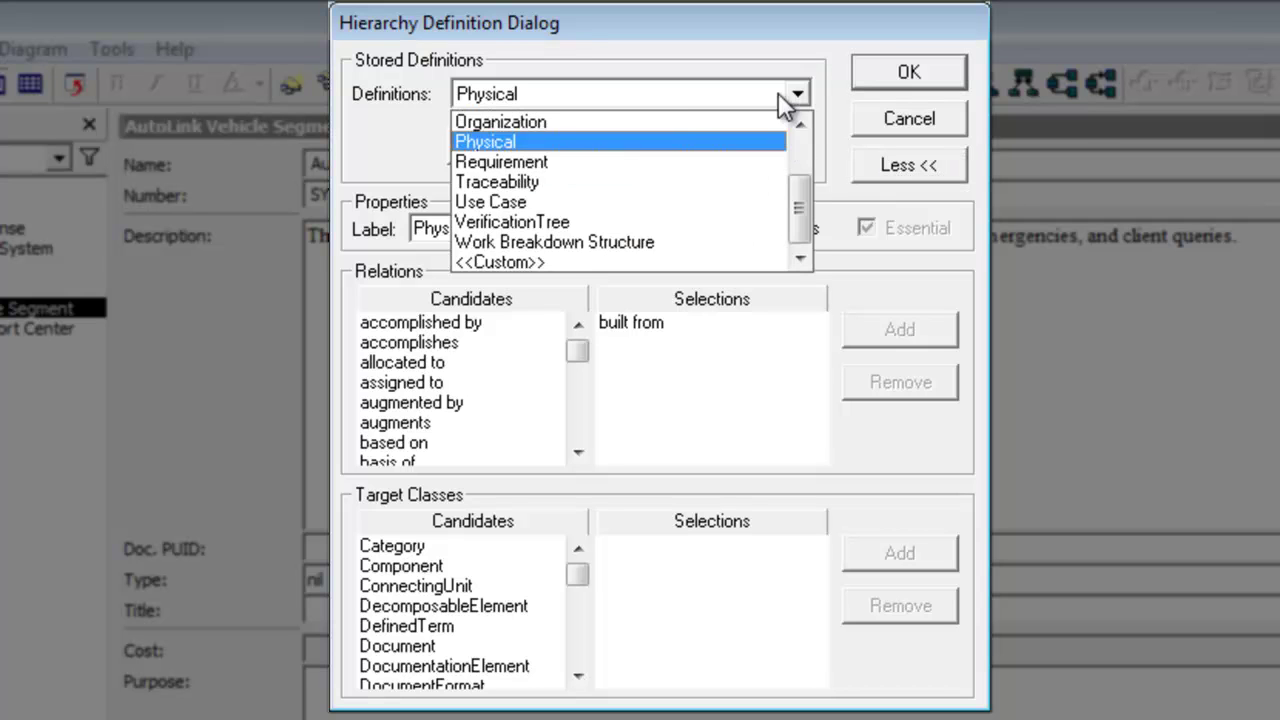
left_click(556, 253)
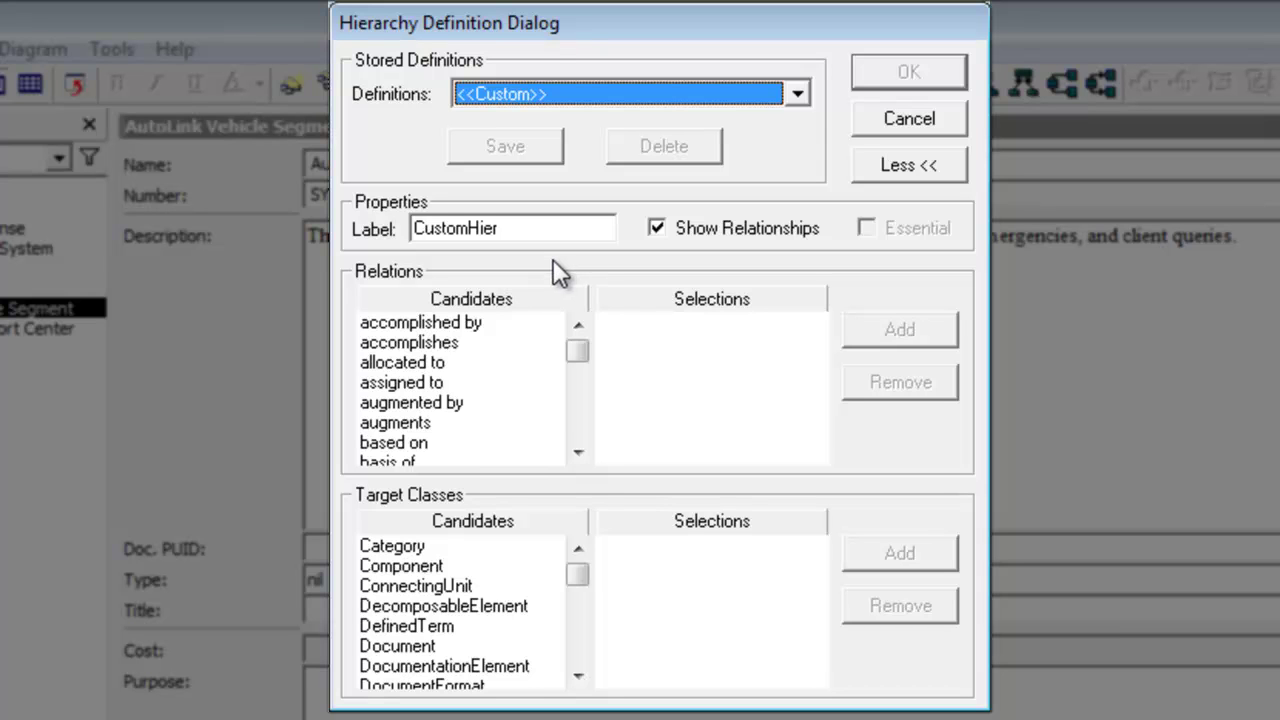
left_click_drag(578, 352, 582, 404)
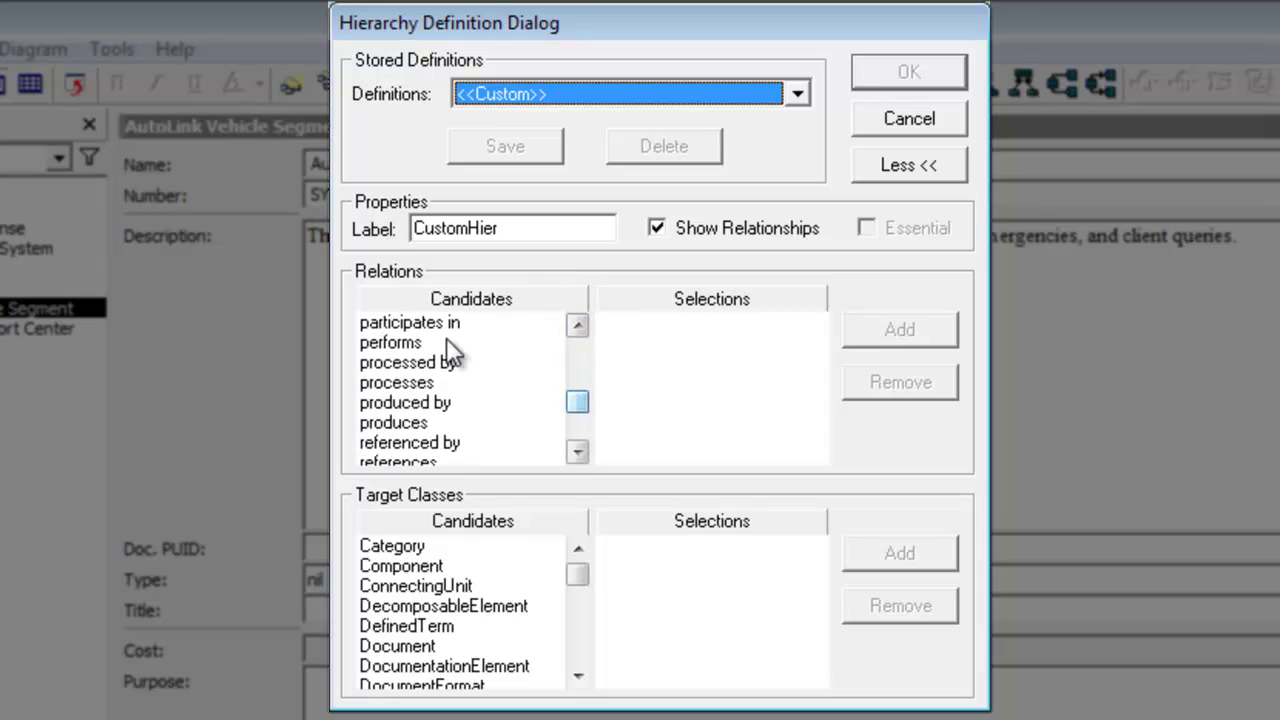
left_click(416, 342)
left_click(868, 326)
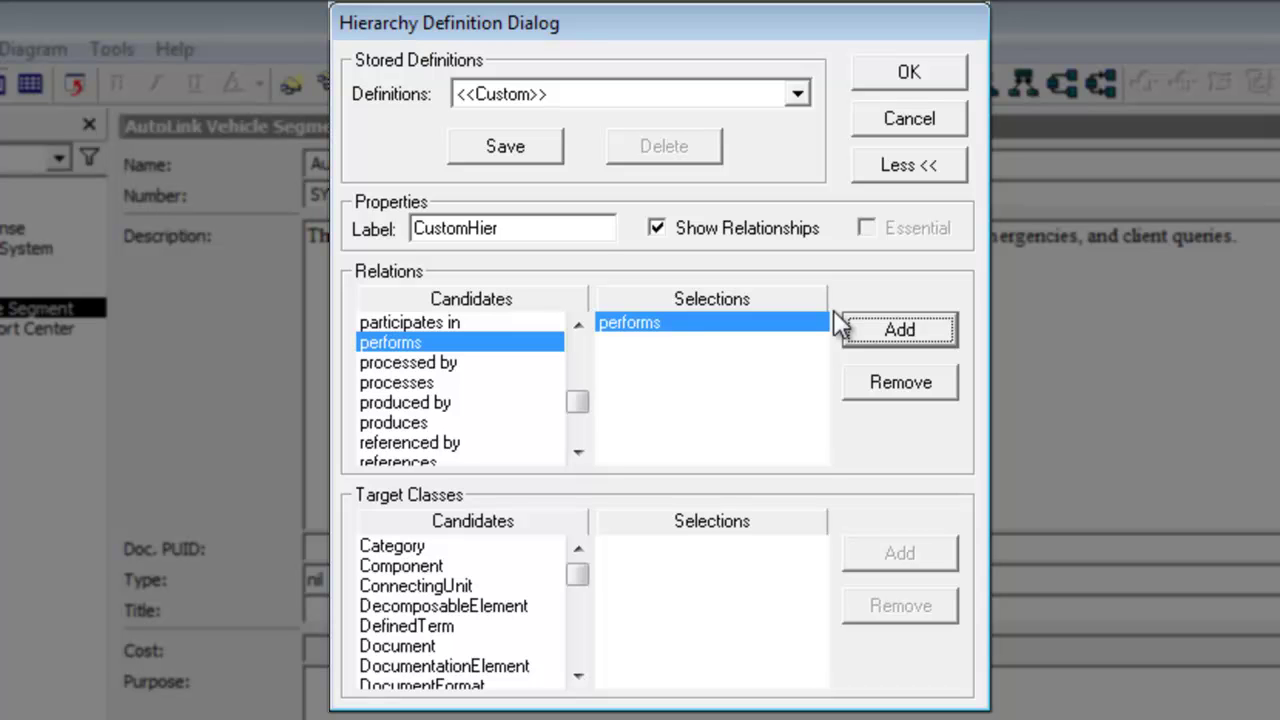
left_click(918, 72)
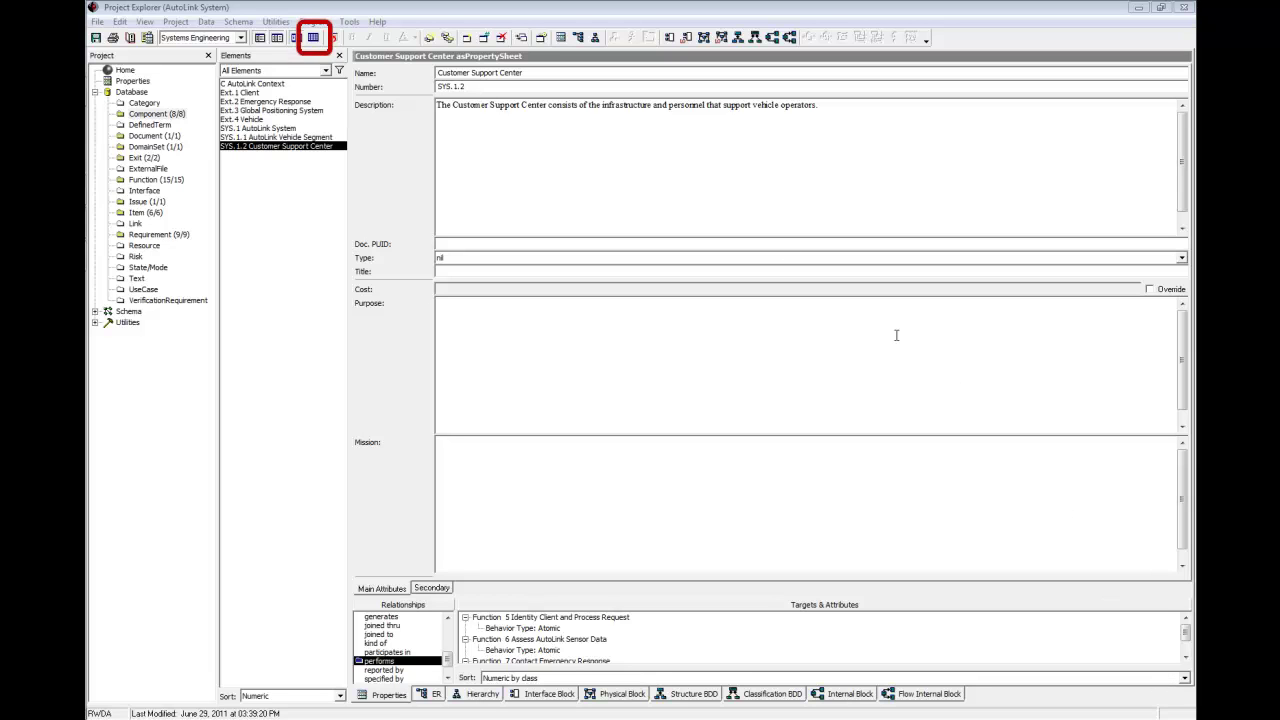
Step: List the Link elements in tabular format and bring up the table's Edit Columns settings
left_click(313, 37)
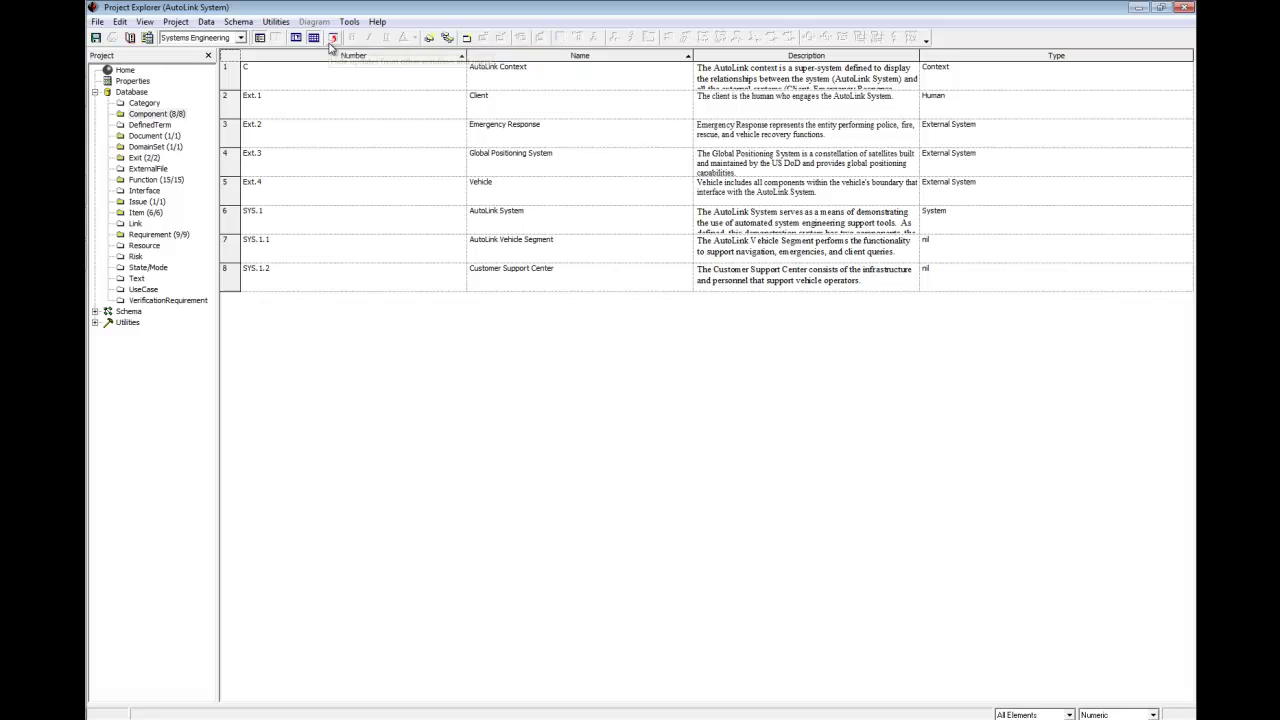
left_click(136, 224)
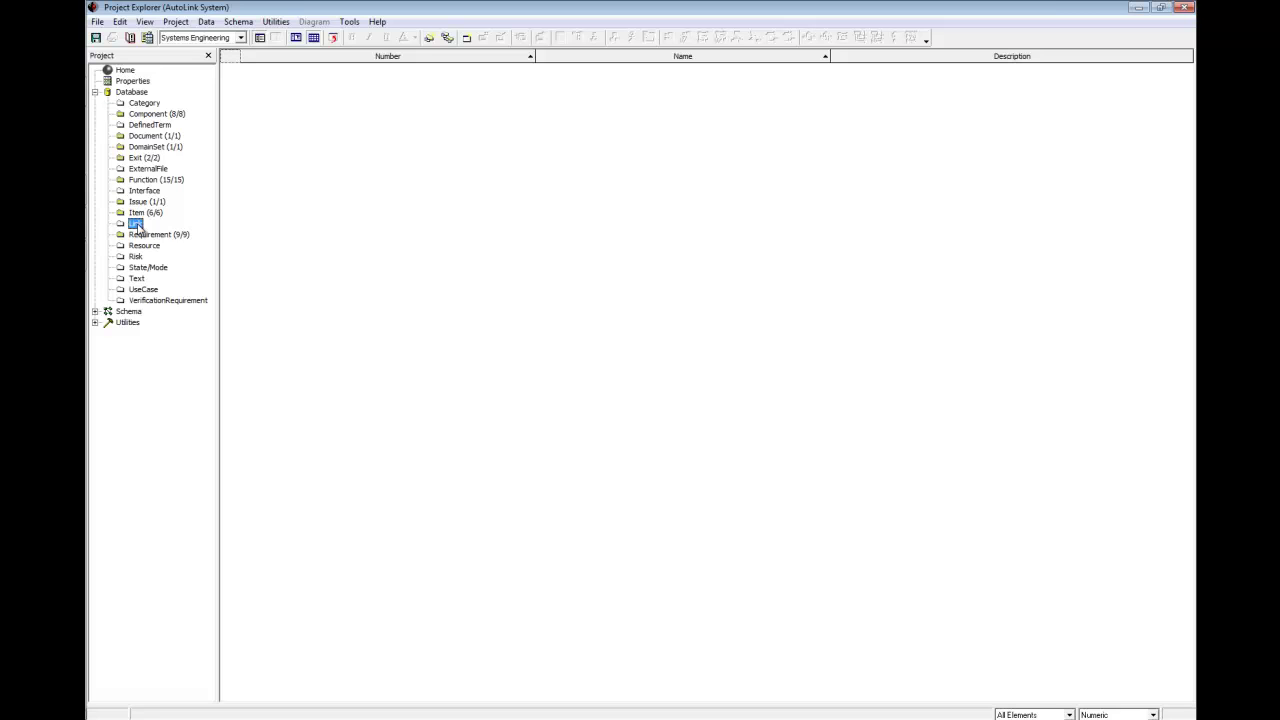
left_click(144, 22)
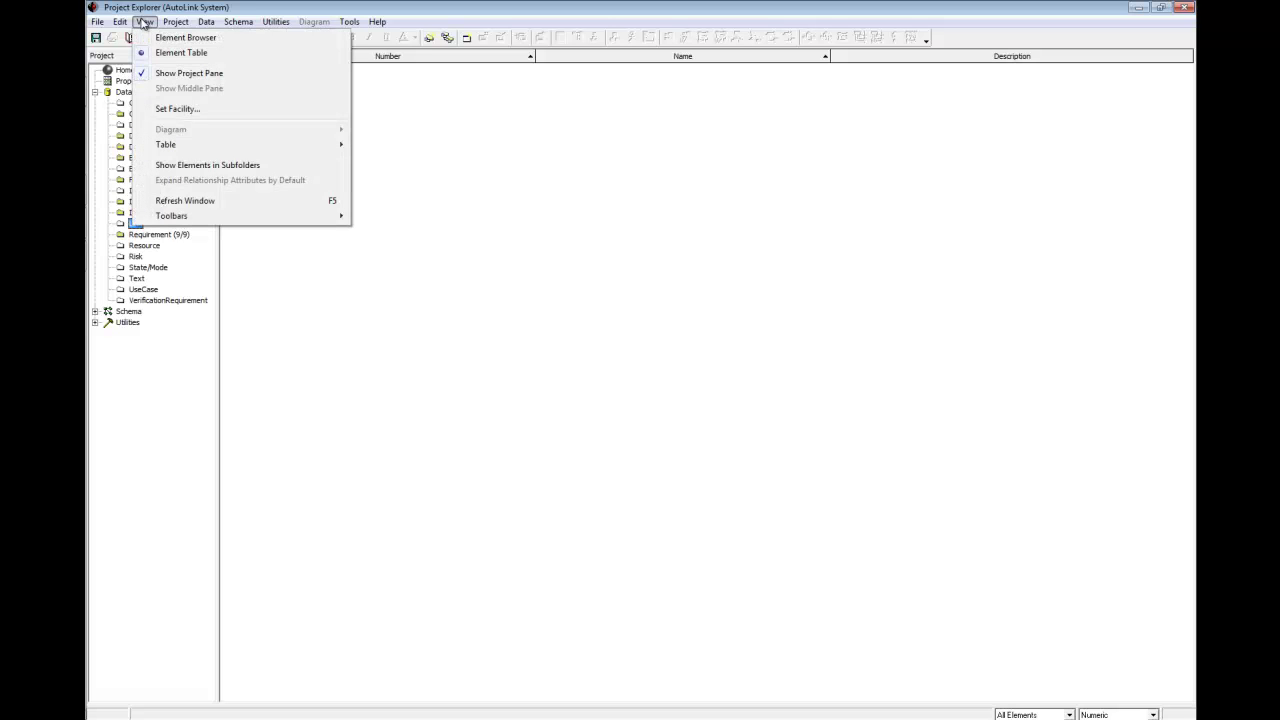
mouse_move(173, 150)
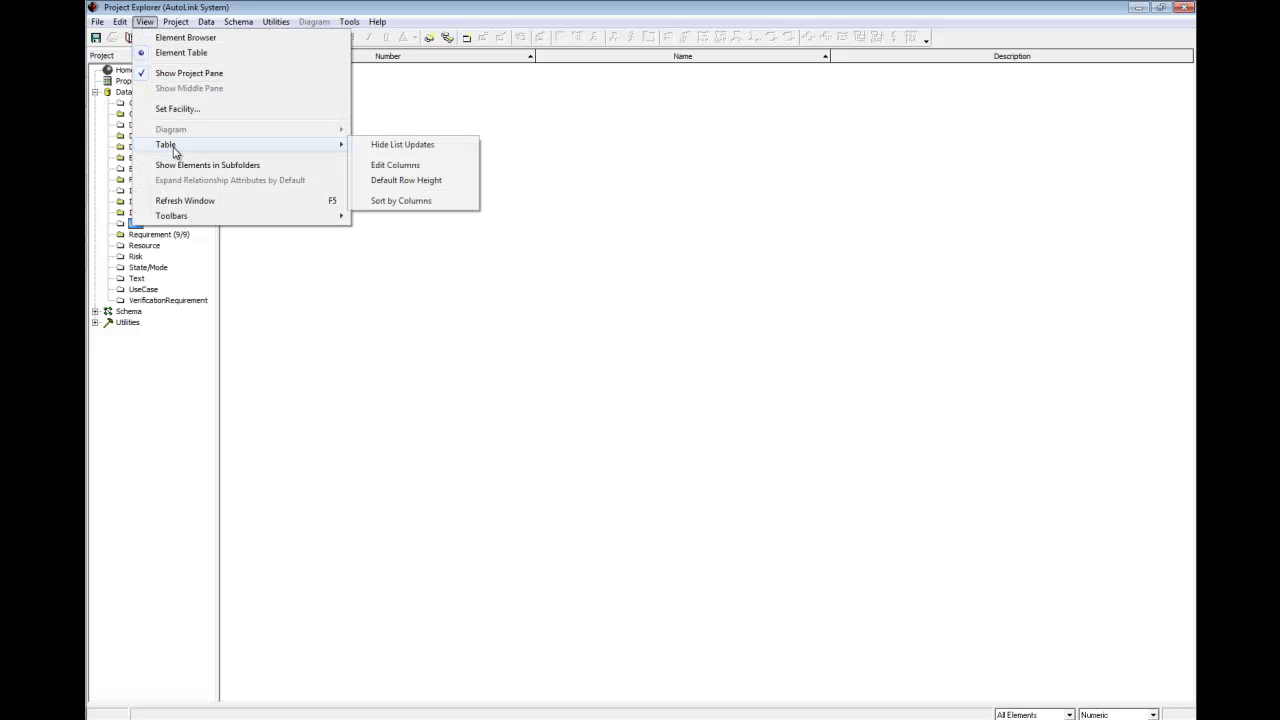
left_click(395, 165)
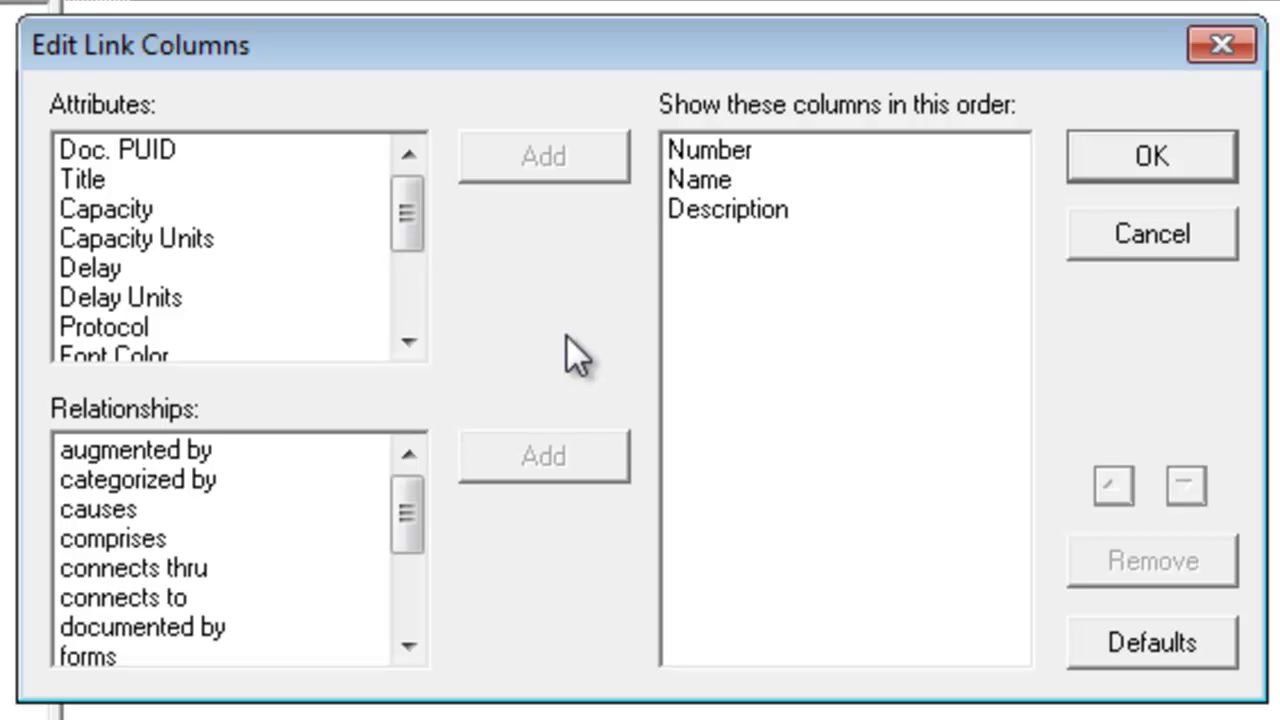
Step: Add connects to and transfers columns to the Link table, both placed before Description
double_click(148, 600)
left_click(545, 460)
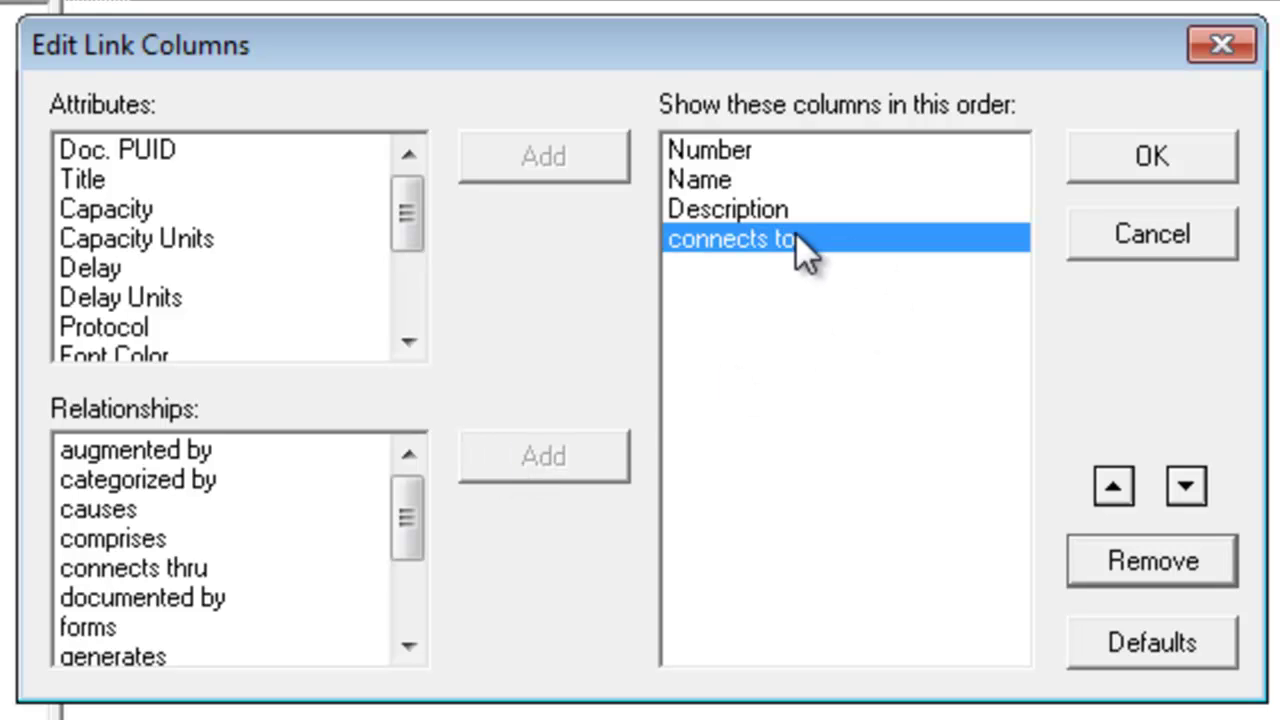
left_click(1112, 487)
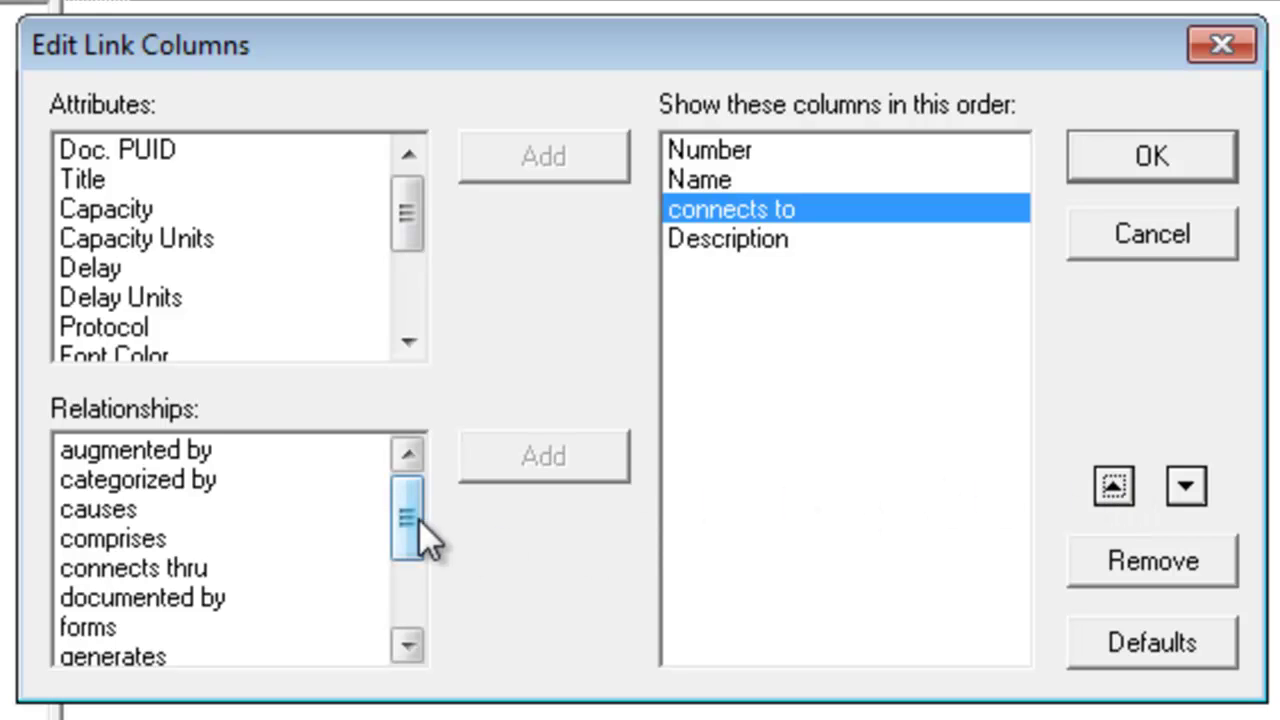
left_click_drag(419, 520, 412, 580)
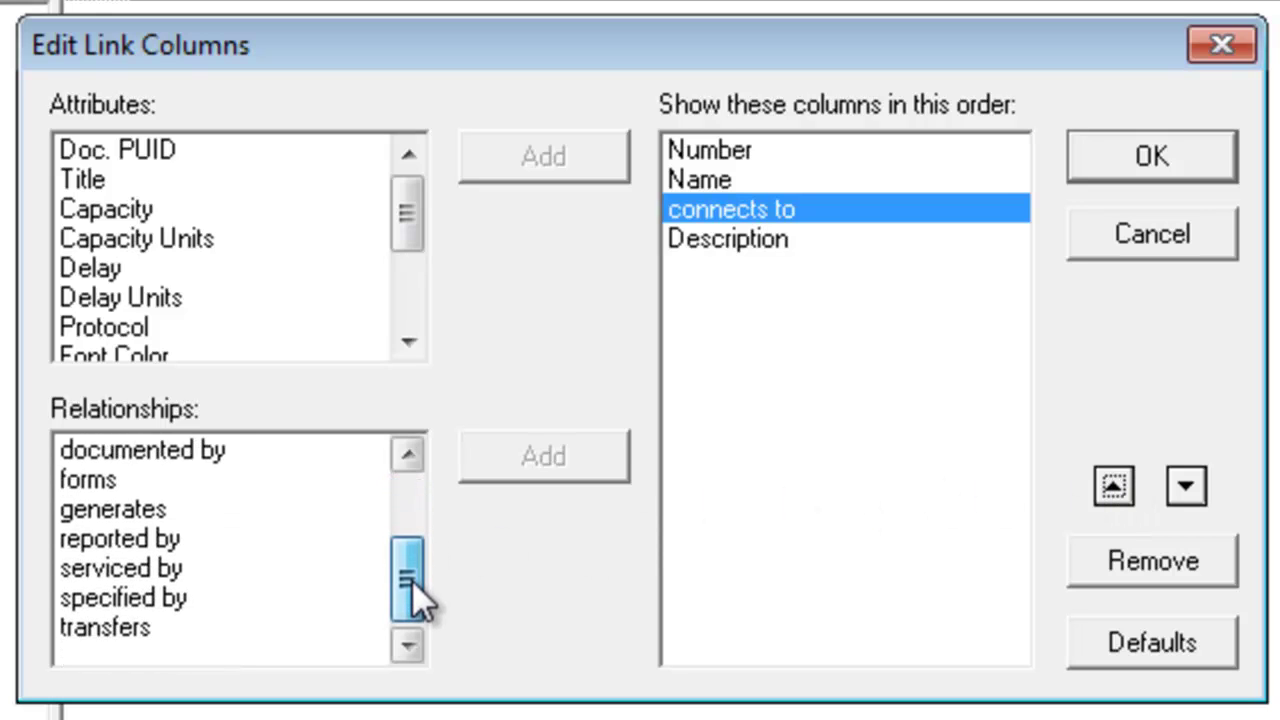
left_click(146, 628)
left_click(523, 467)
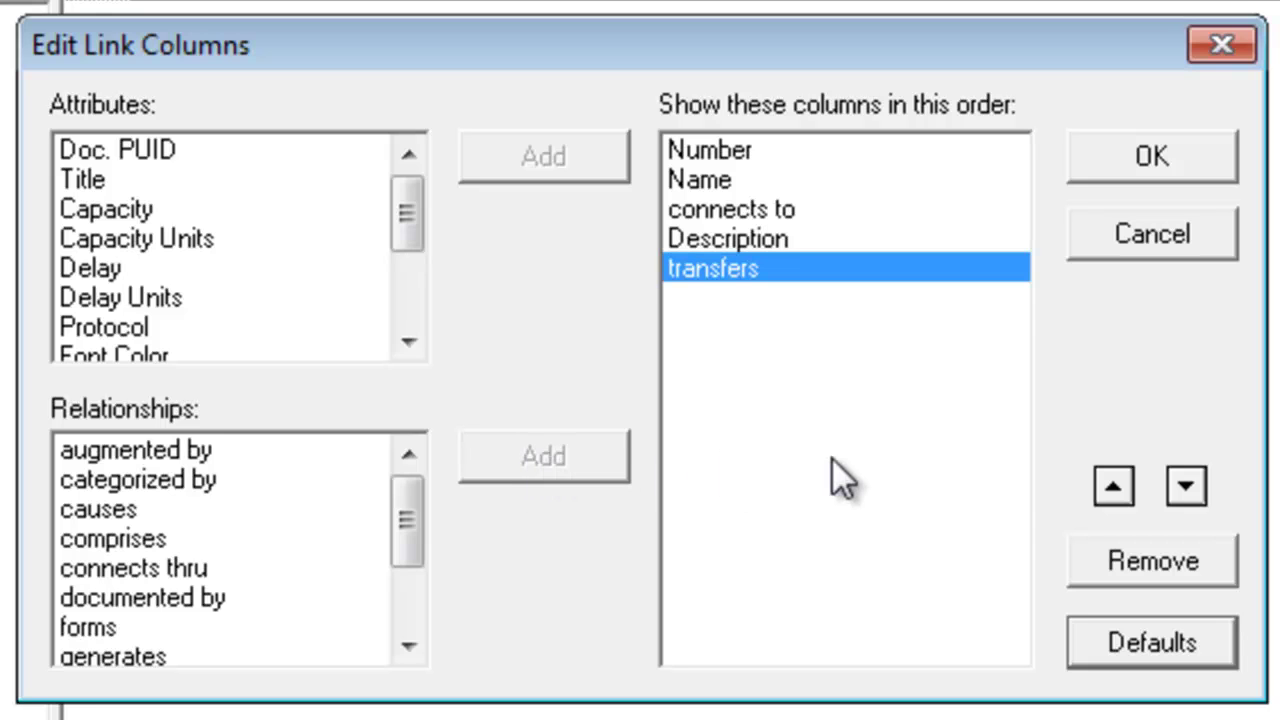
left_click(1112, 487)
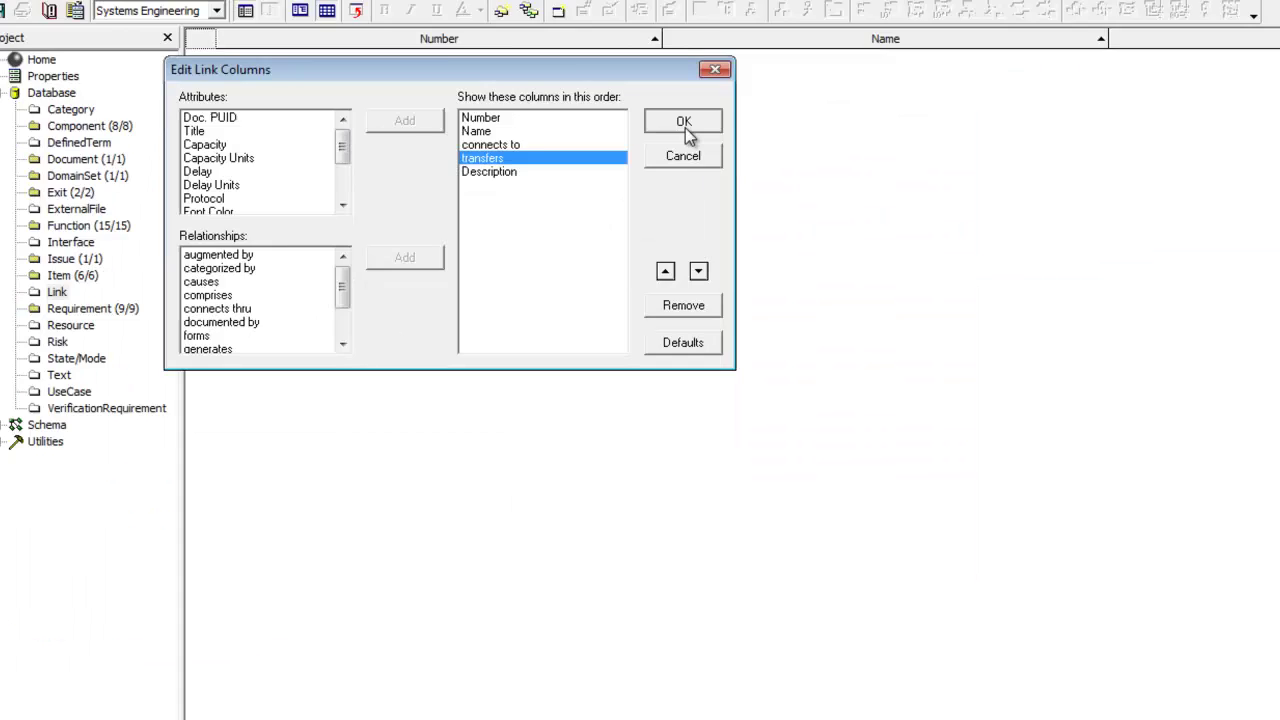
left_click(1155, 165)
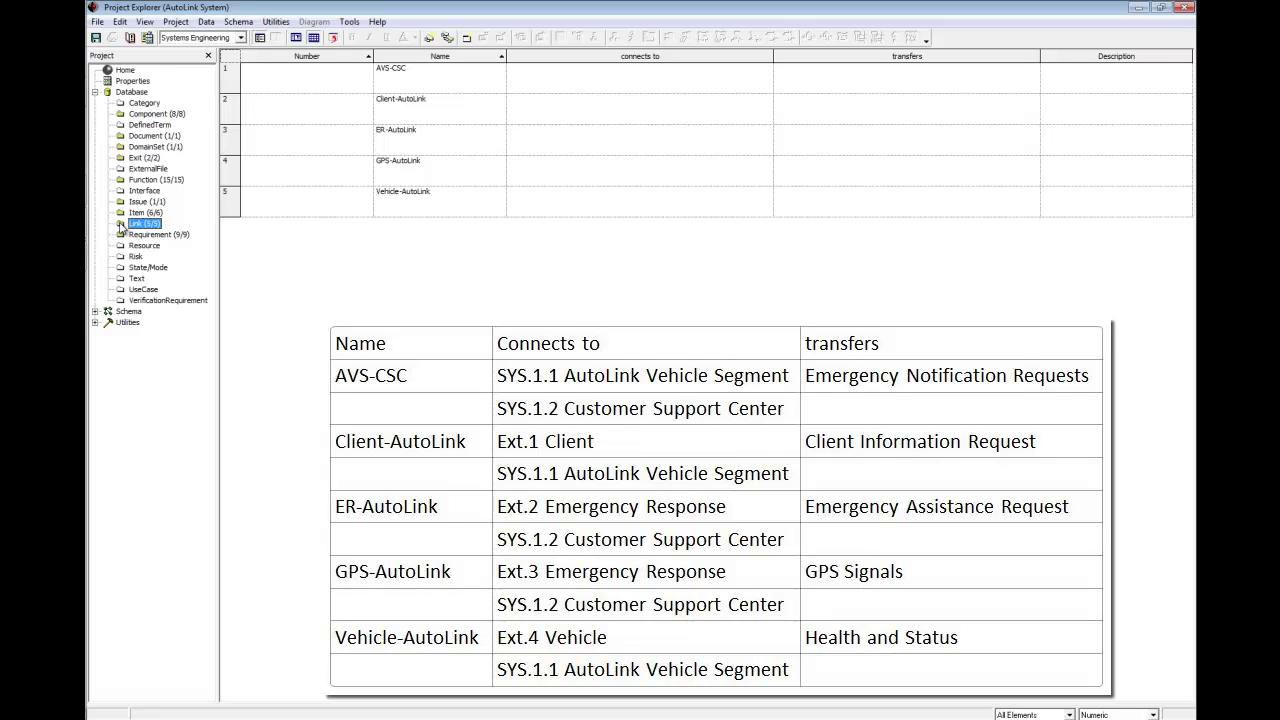
Step: Start editing the components that link AVS-CSC connects to
right_click(548, 85)
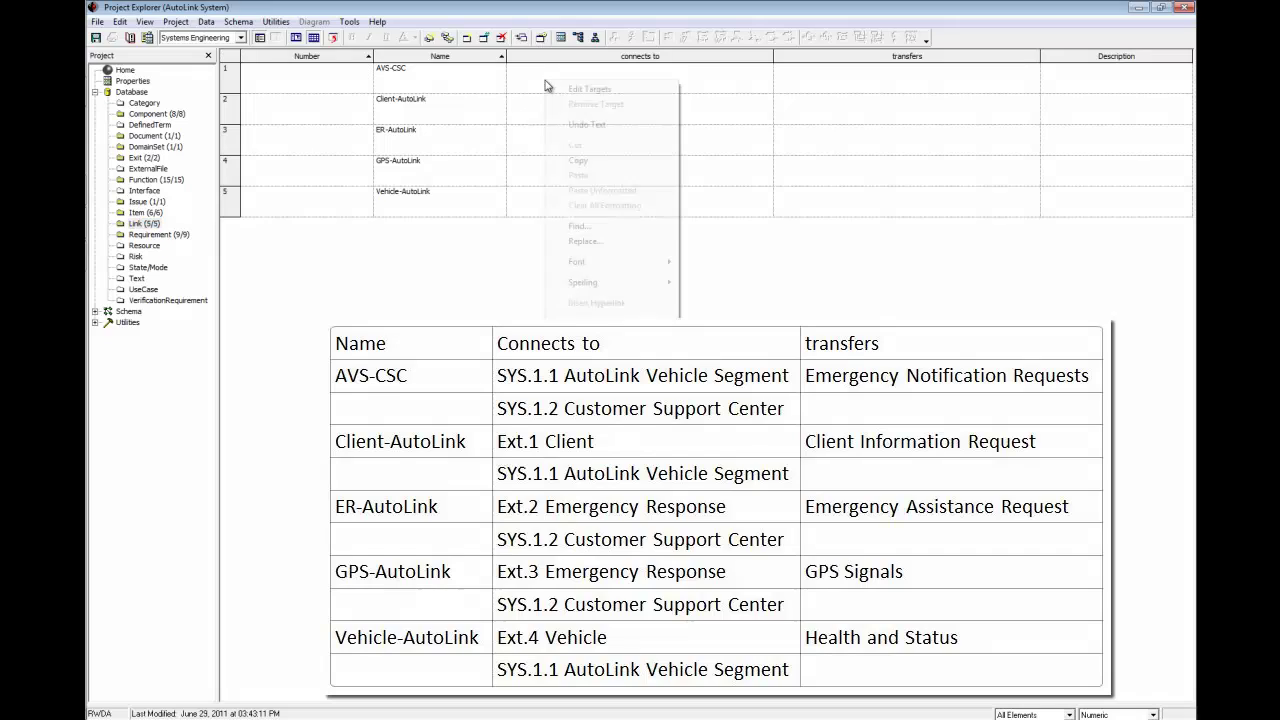
left_click(560, 92)
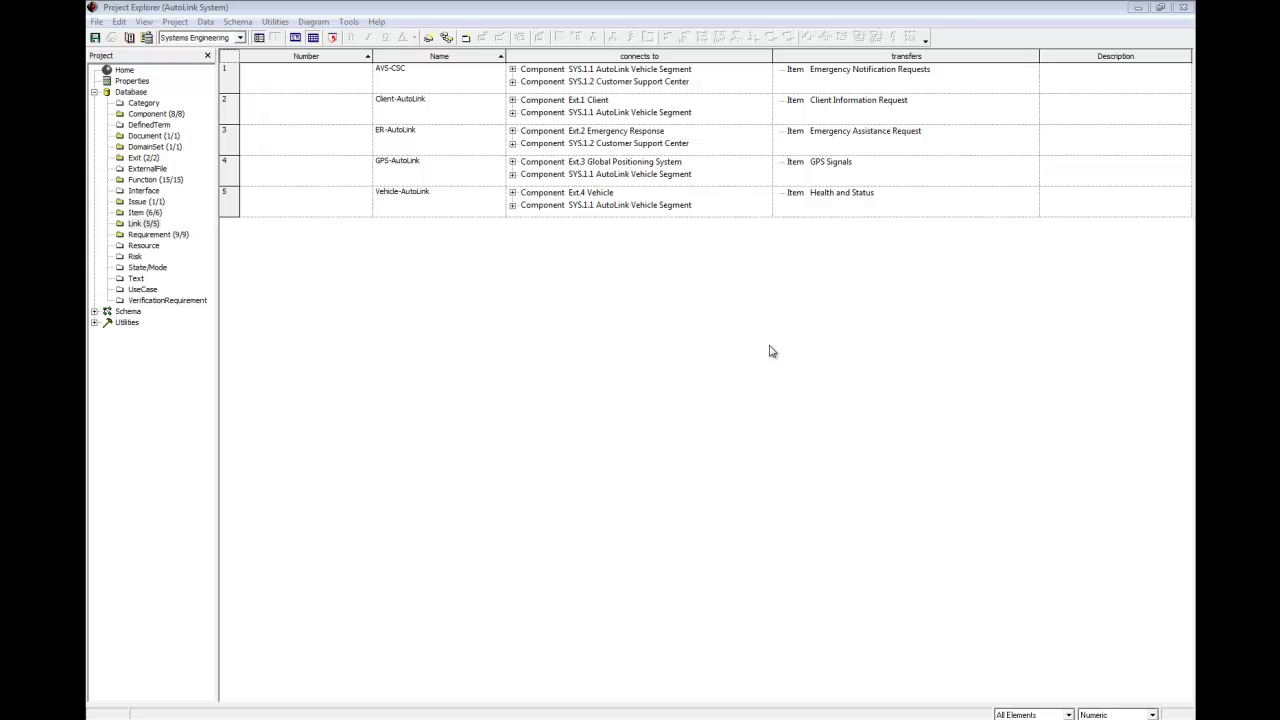
Step: Open AutoLink Context's flow internal block diagram from the Component list, maximized
left_click(153, 115)
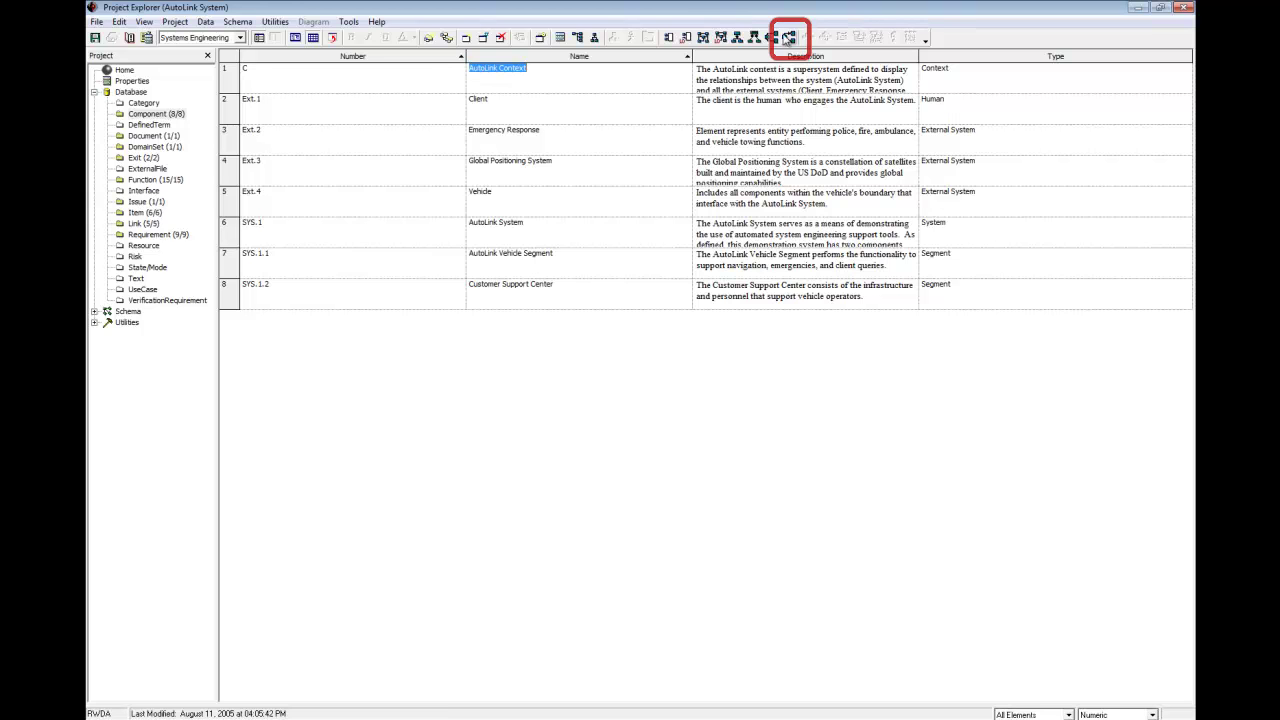
left_click(789, 37)
left_click(813, 111)
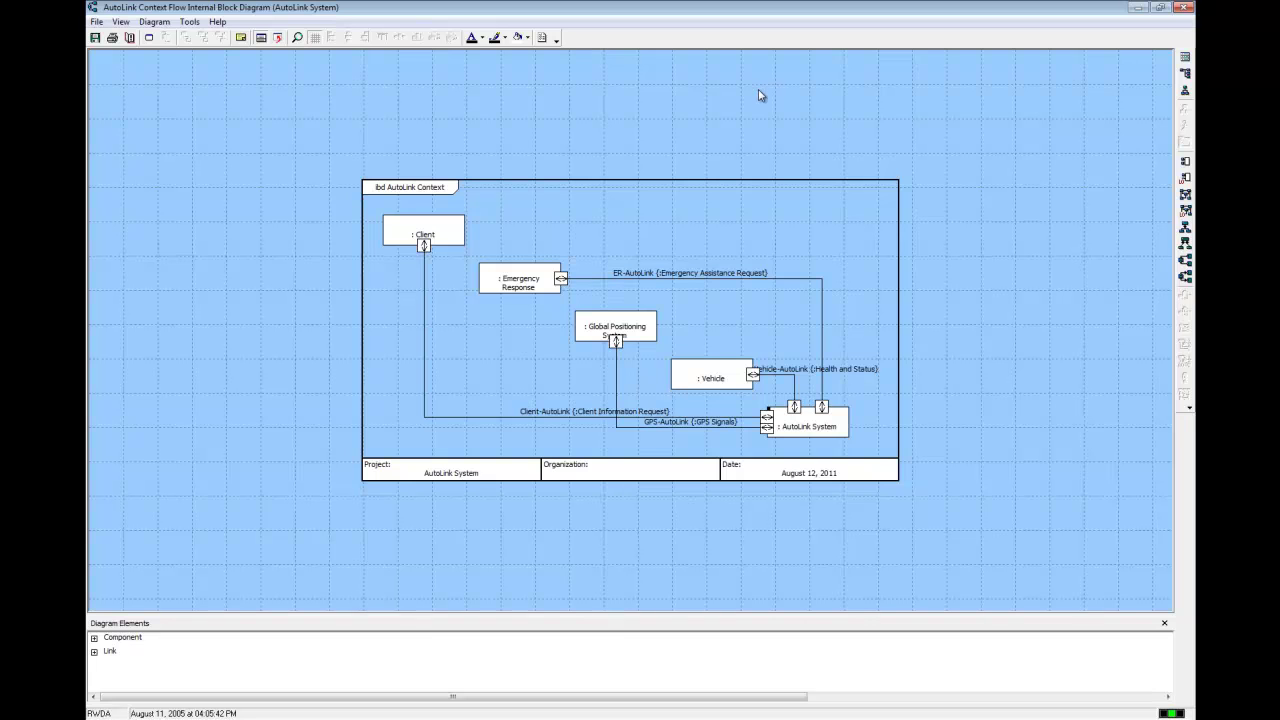
Step: Set ER-AutoLink's connects to Emergency Response direction to inout
left_click(722, 272)
double_click(722, 272)
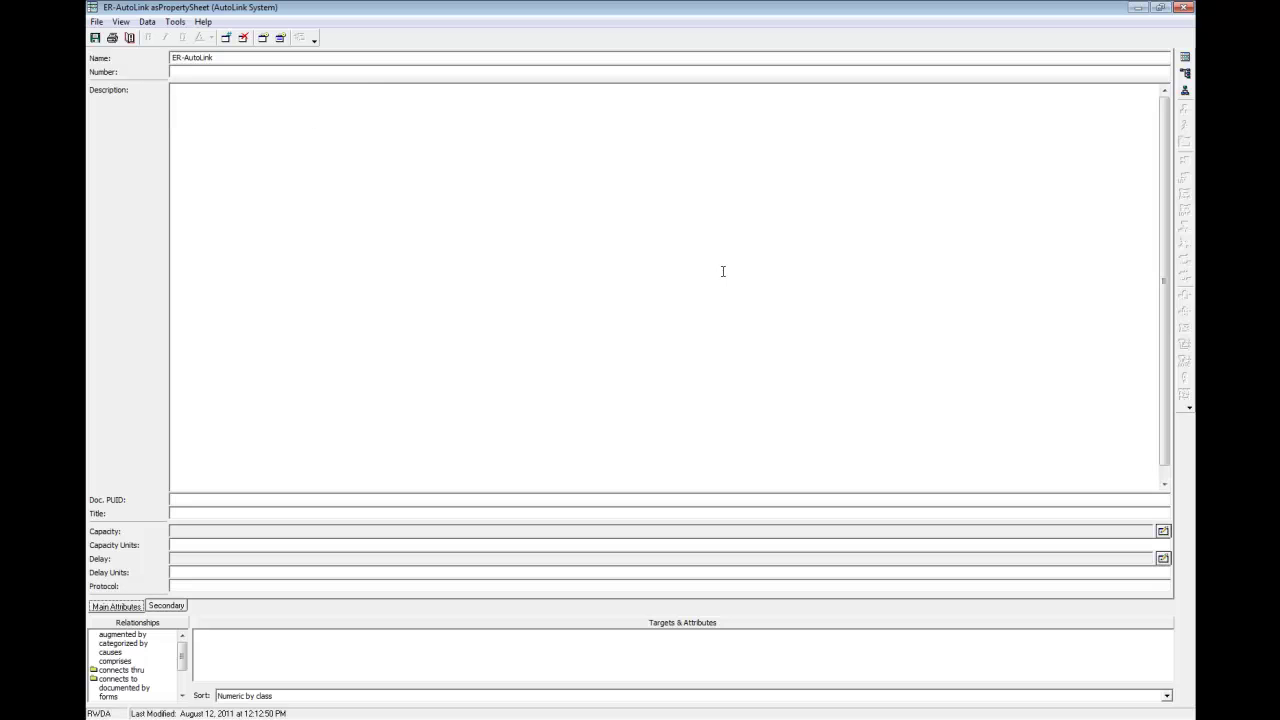
left_click(132, 680)
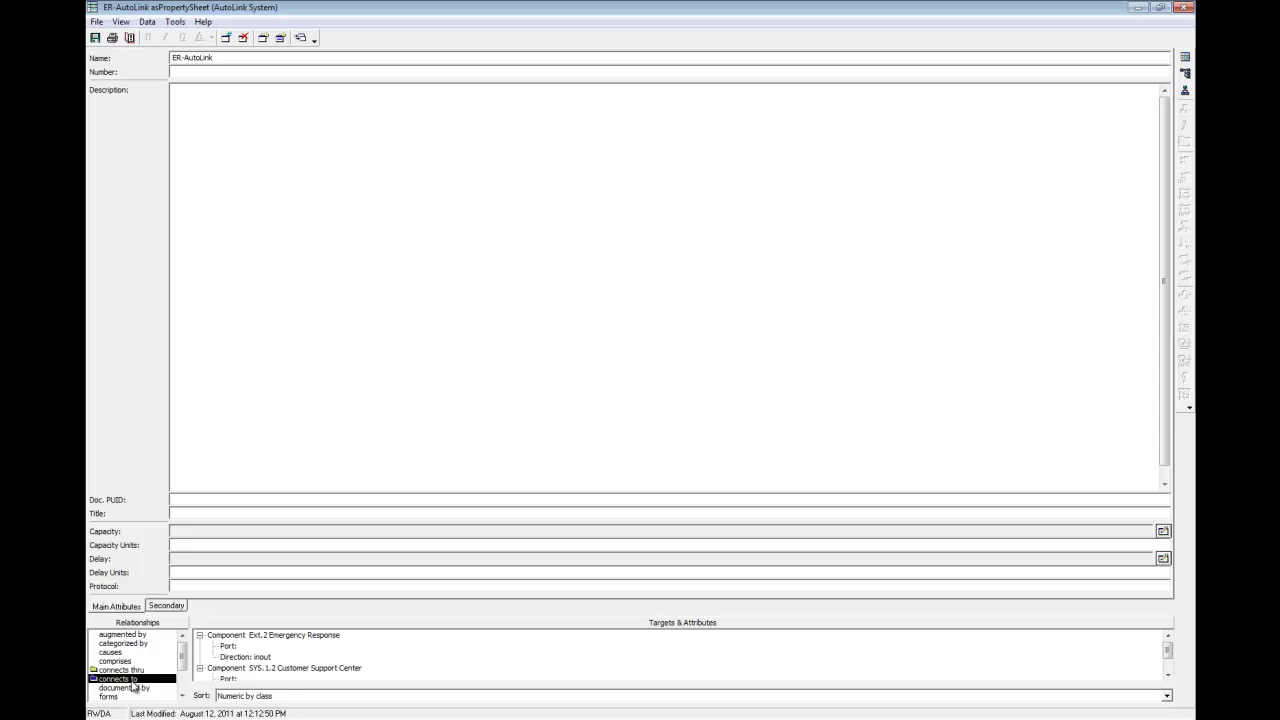
double_click(239, 657)
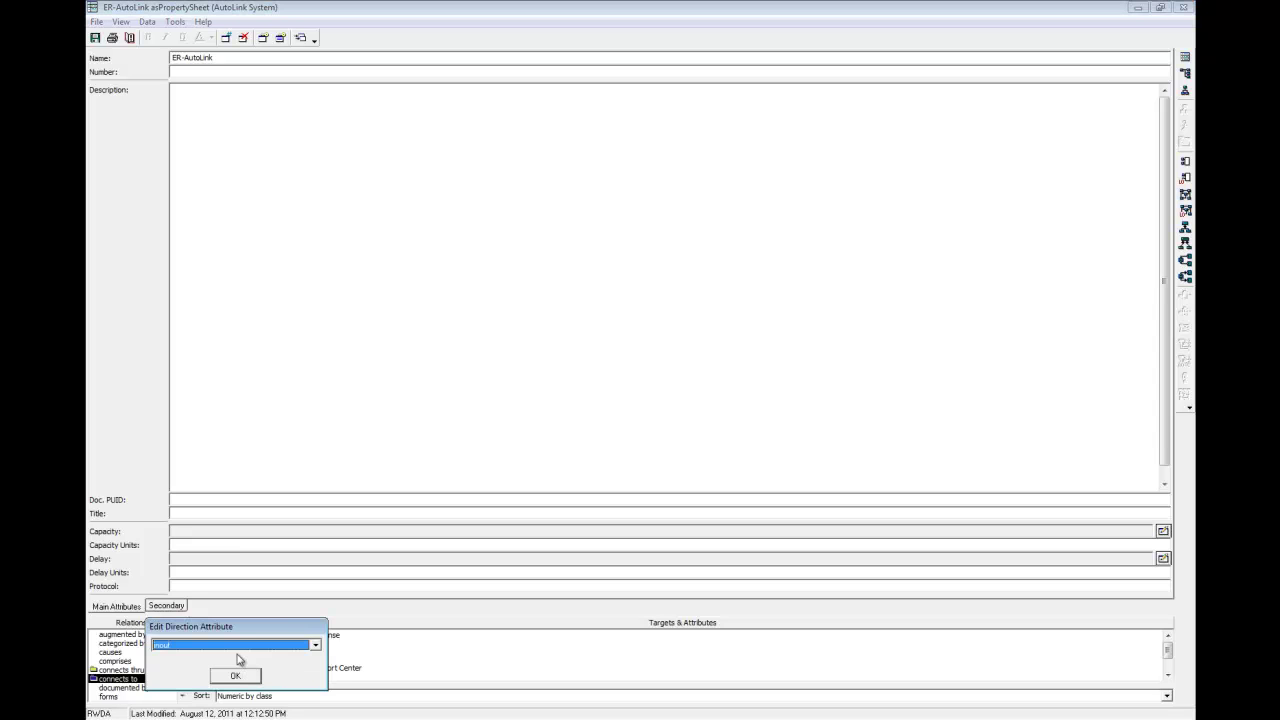
left_click(240, 647)
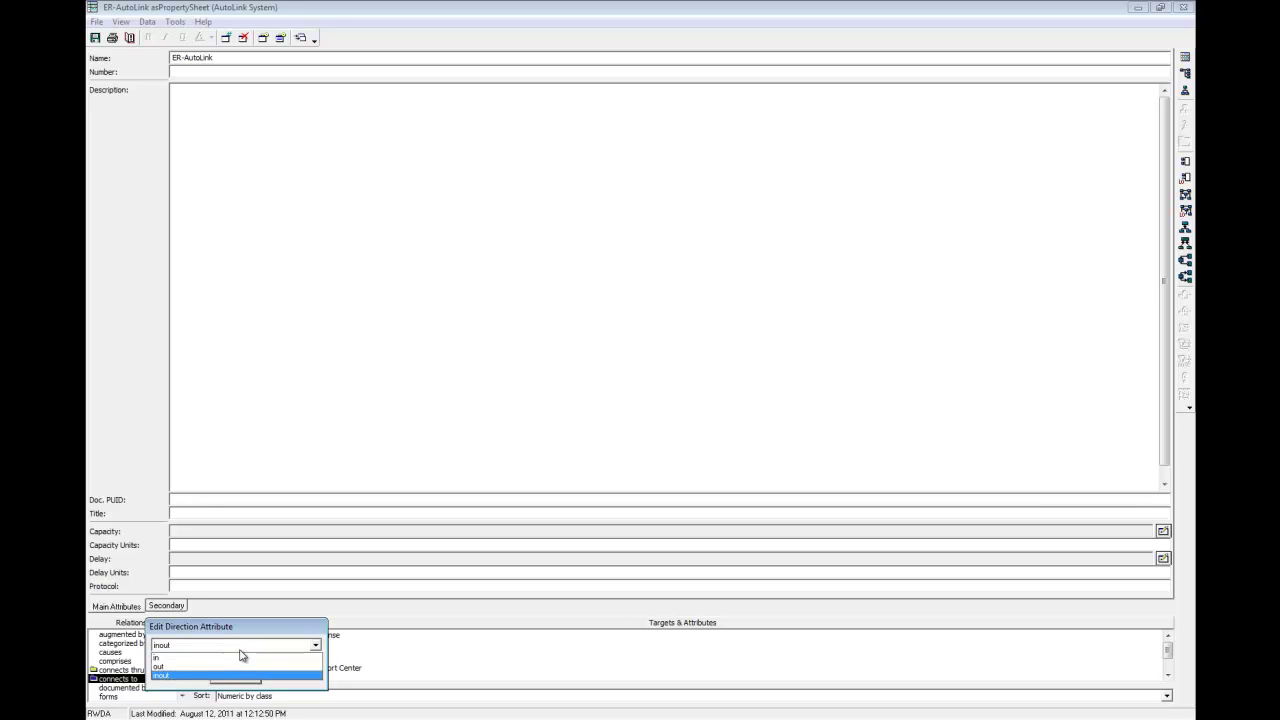
left_click(240, 648)
left_click(238, 676)
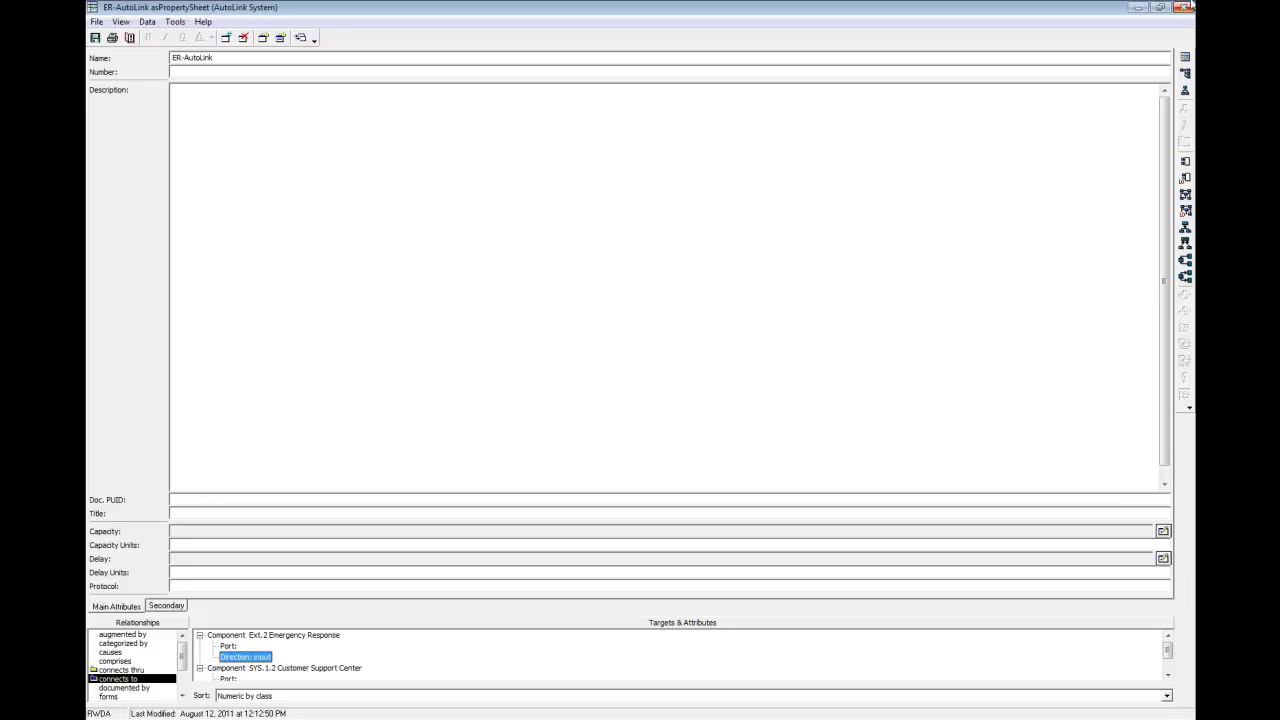
Step: Close the open windows and generate AutoLink Vehicle Segment's Behavior Impact of Physical Change hierarchy
left_click(1183, 7)
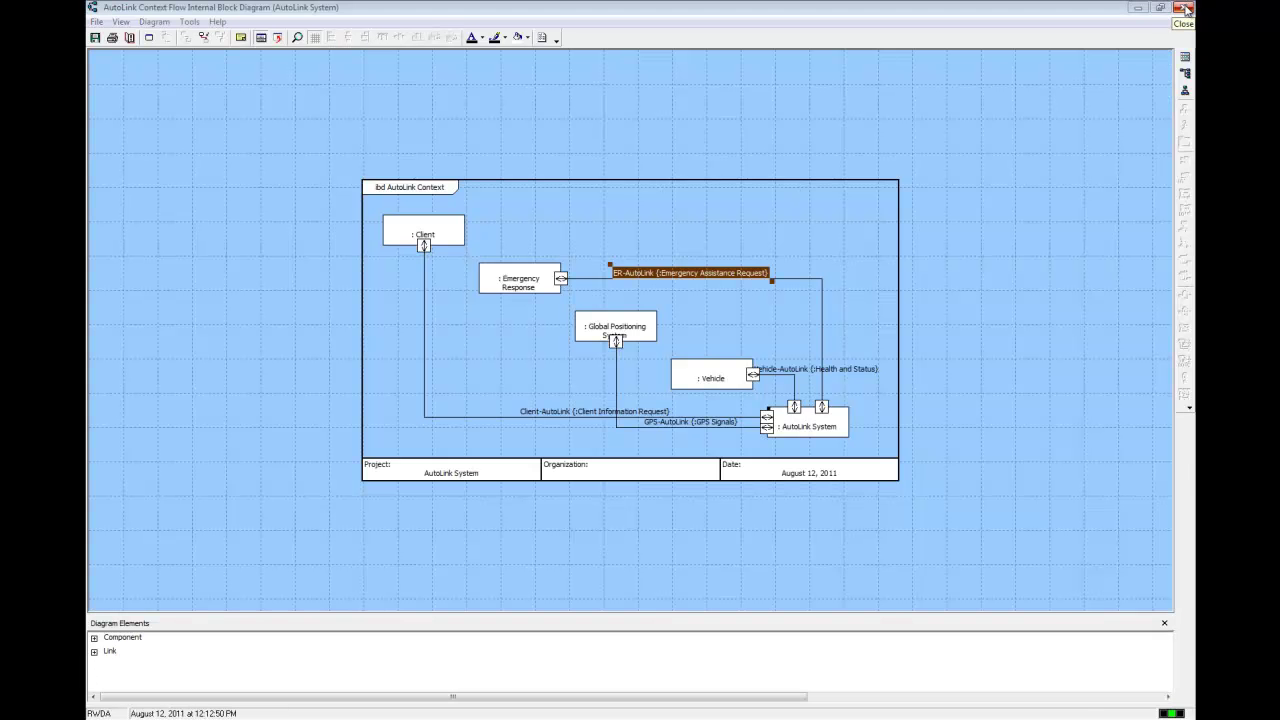
left_click(1183, 7)
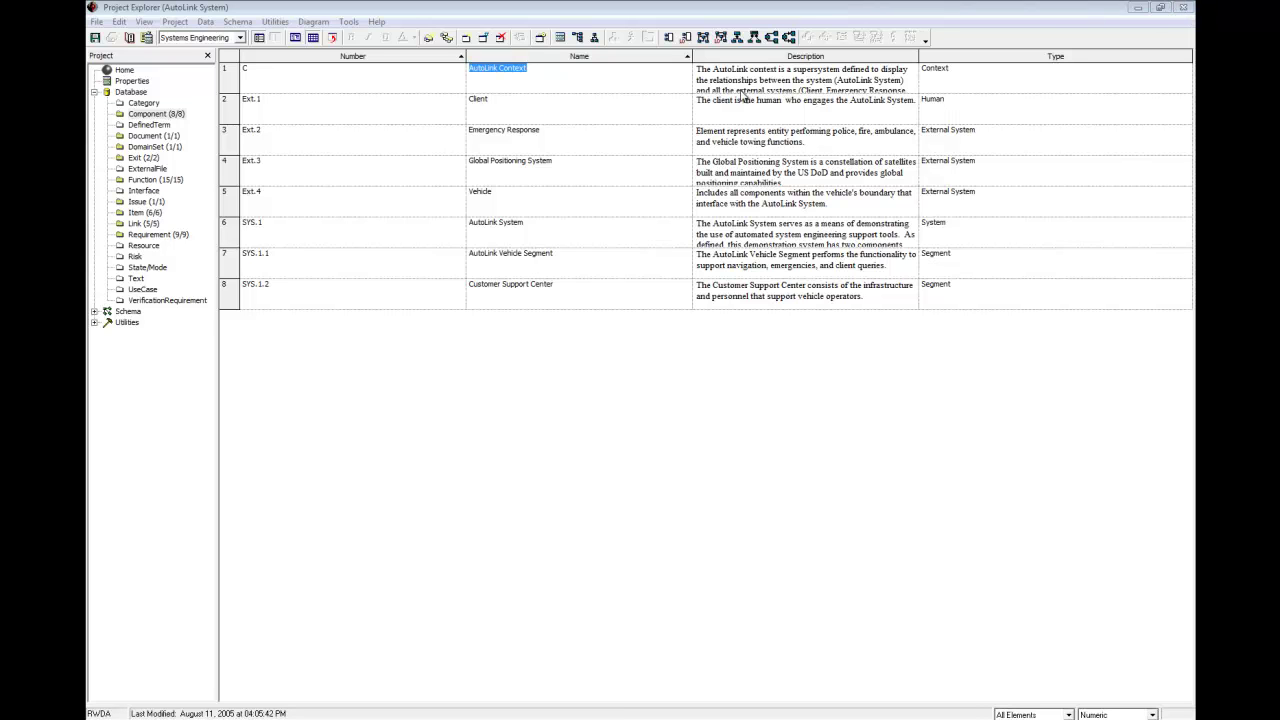
left_click(585, 263)
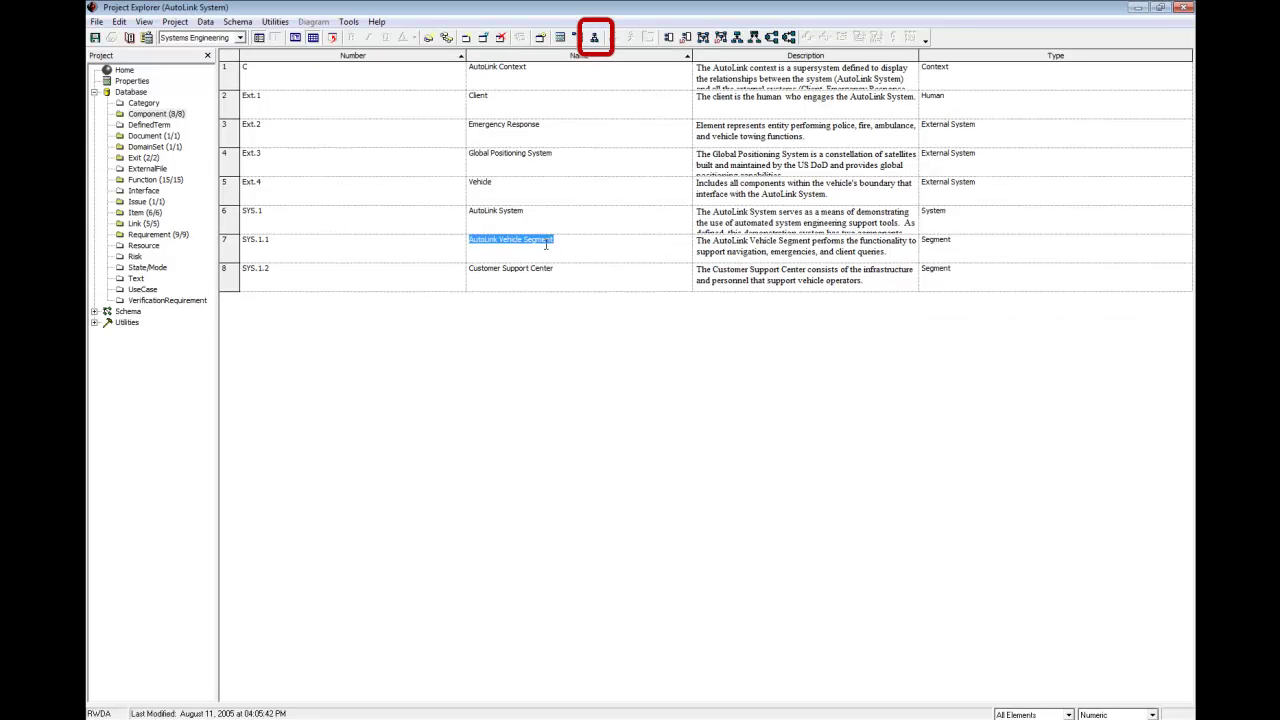
left_click(594, 37)
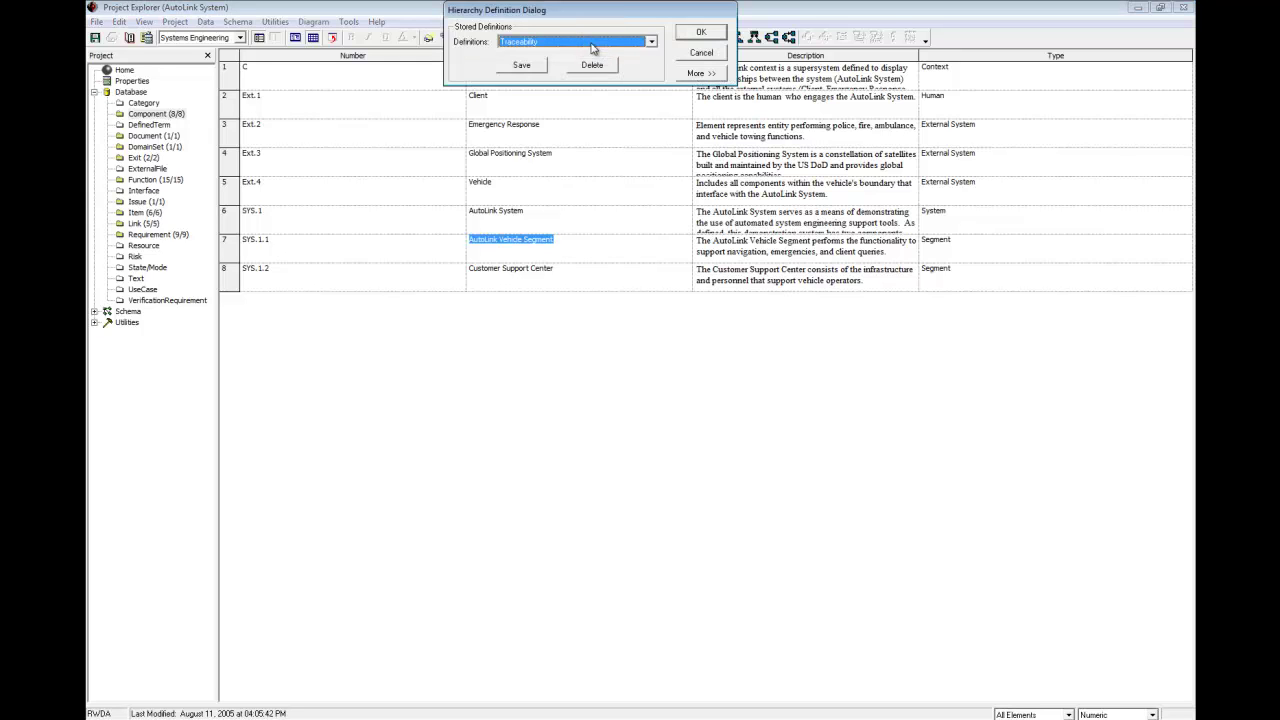
left_click(651, 41)
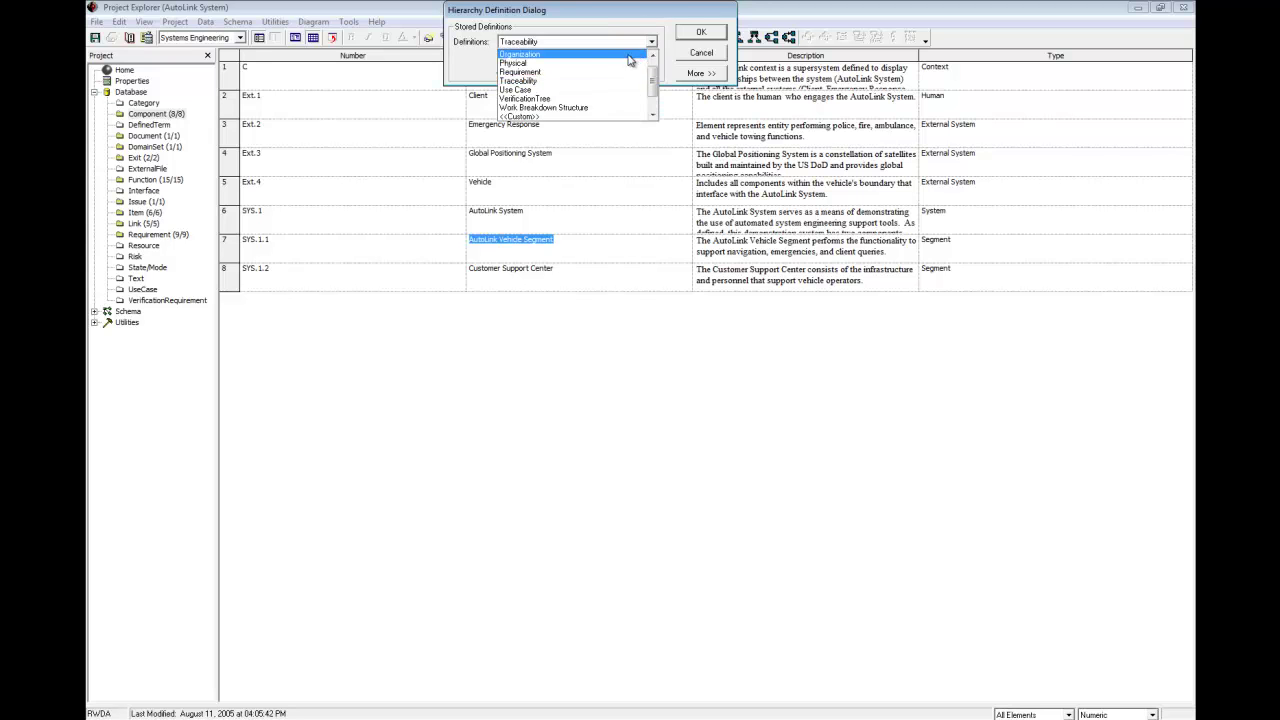
scroll(600, 80, "up", 2)
left_click(611, 55)
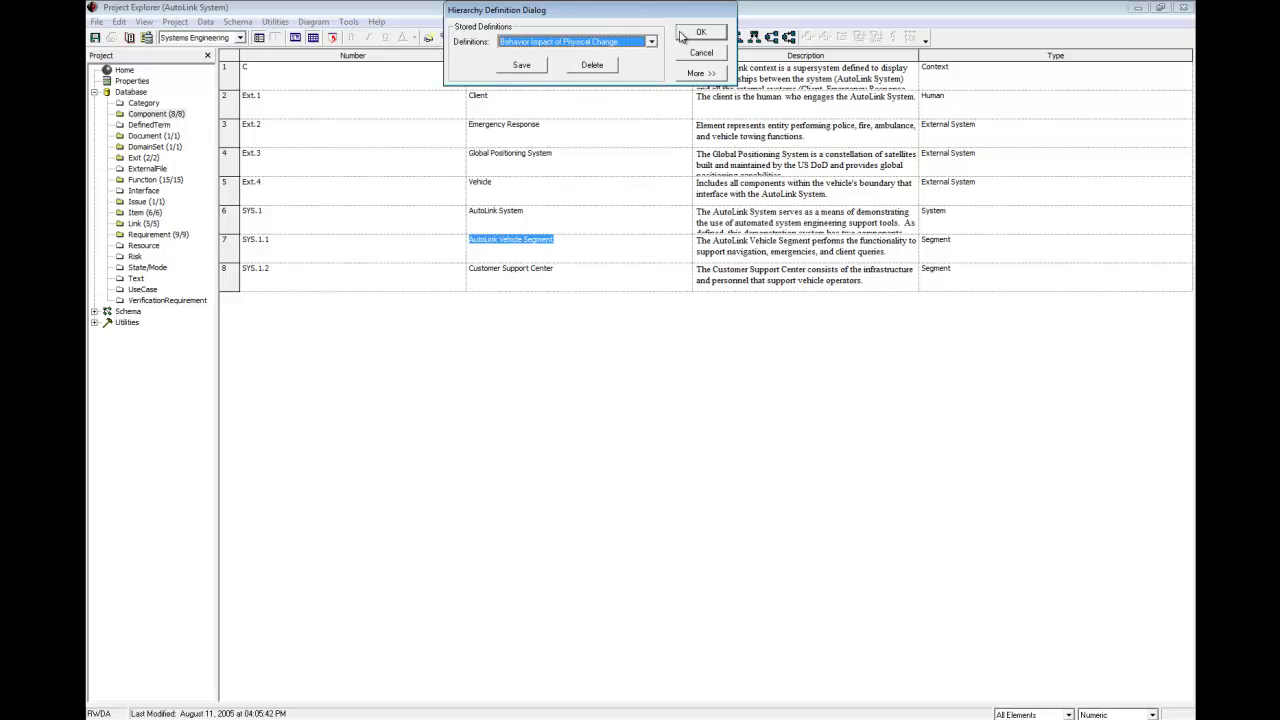
left_click(685, 36)
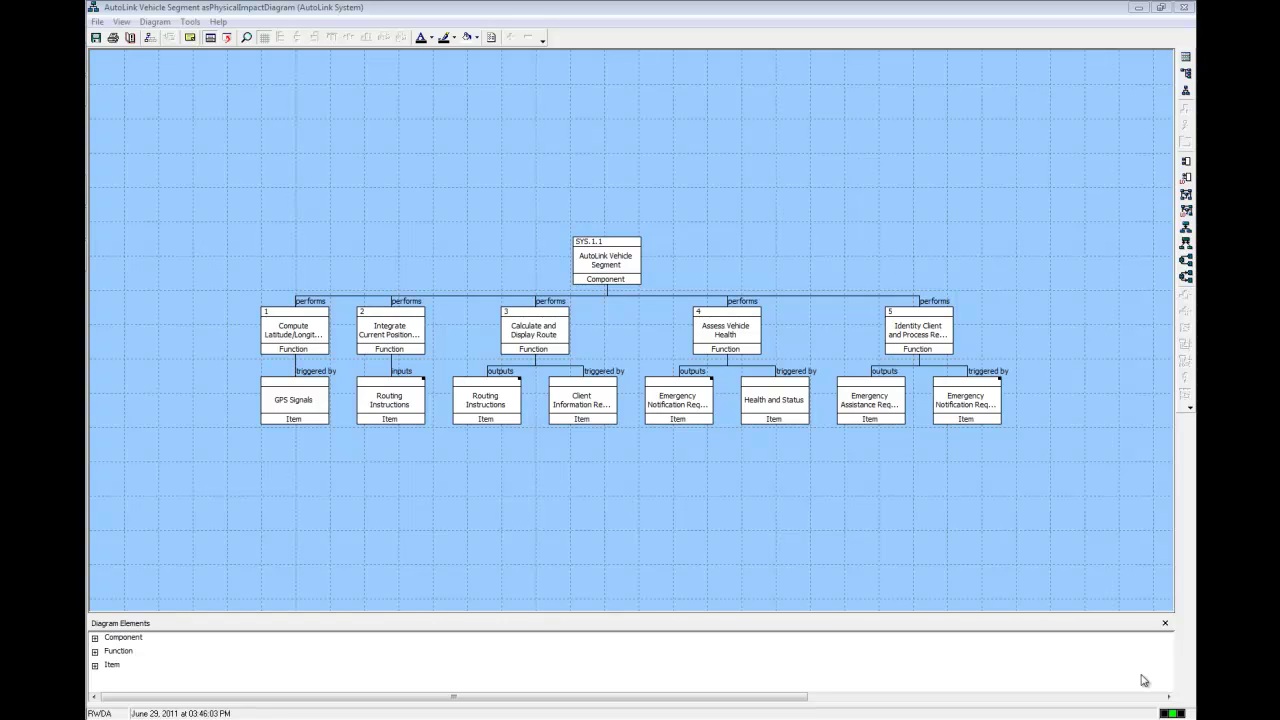
Step: Show Requirements as a simple list filtered to Unaddressed Requirements
left_click(1183, 8)
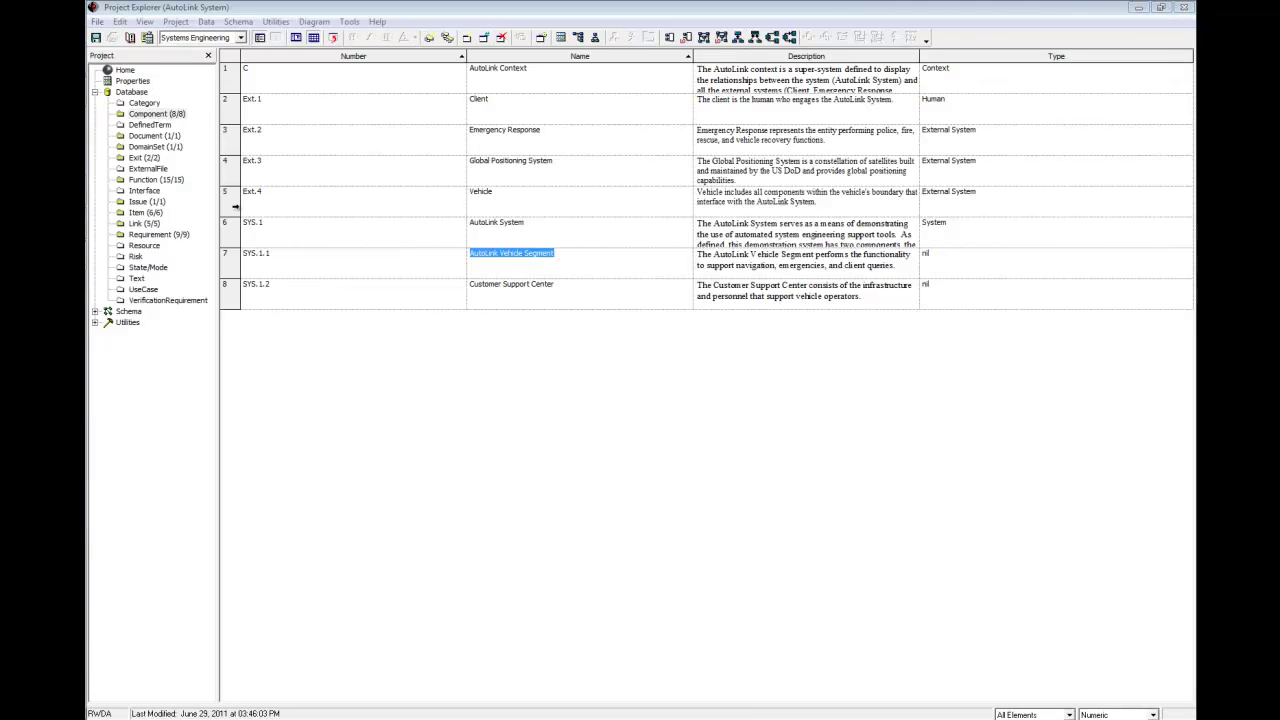
left_click(176, 236)
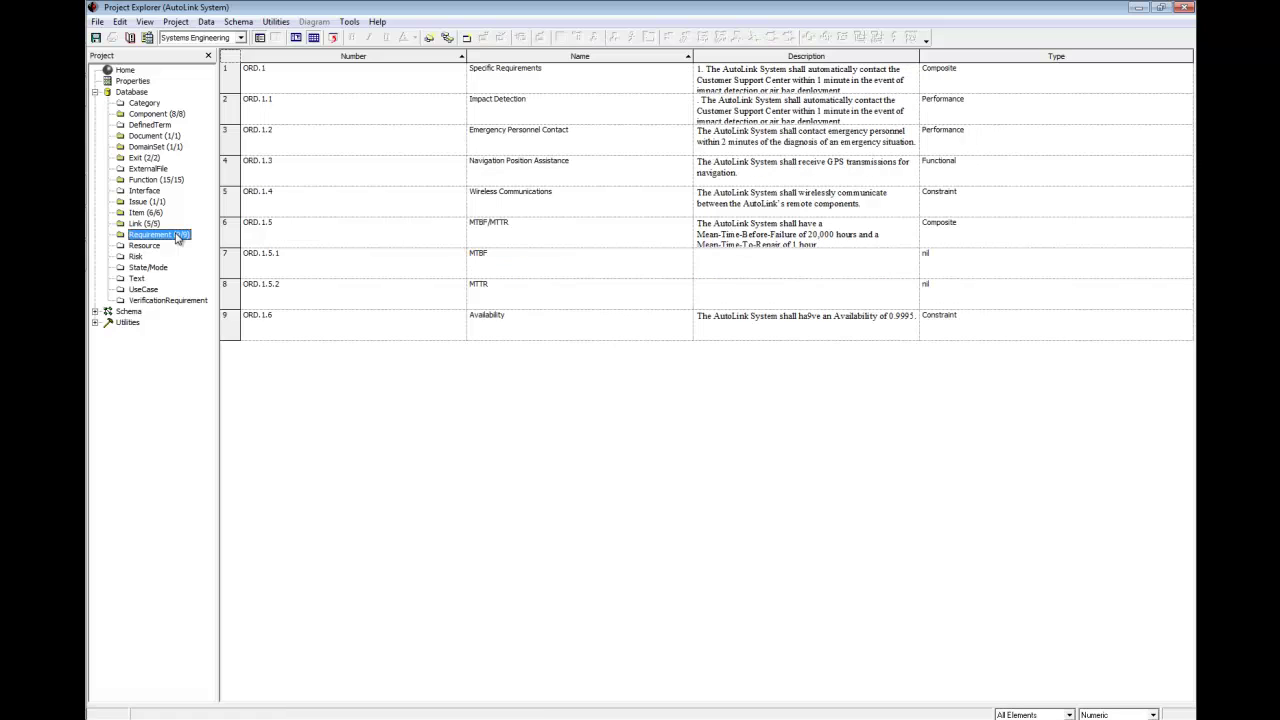
left_click(297, 37)
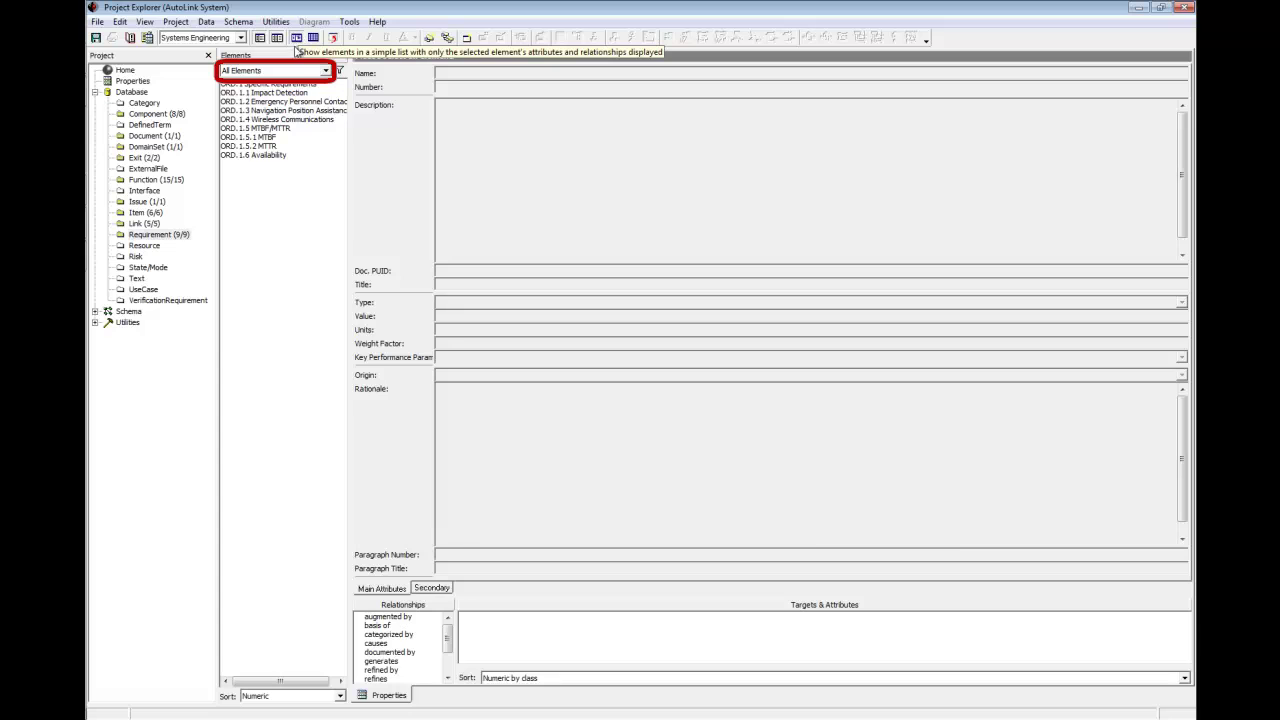
left_click(288, 71)
scroll(285, 100, "down", 1)
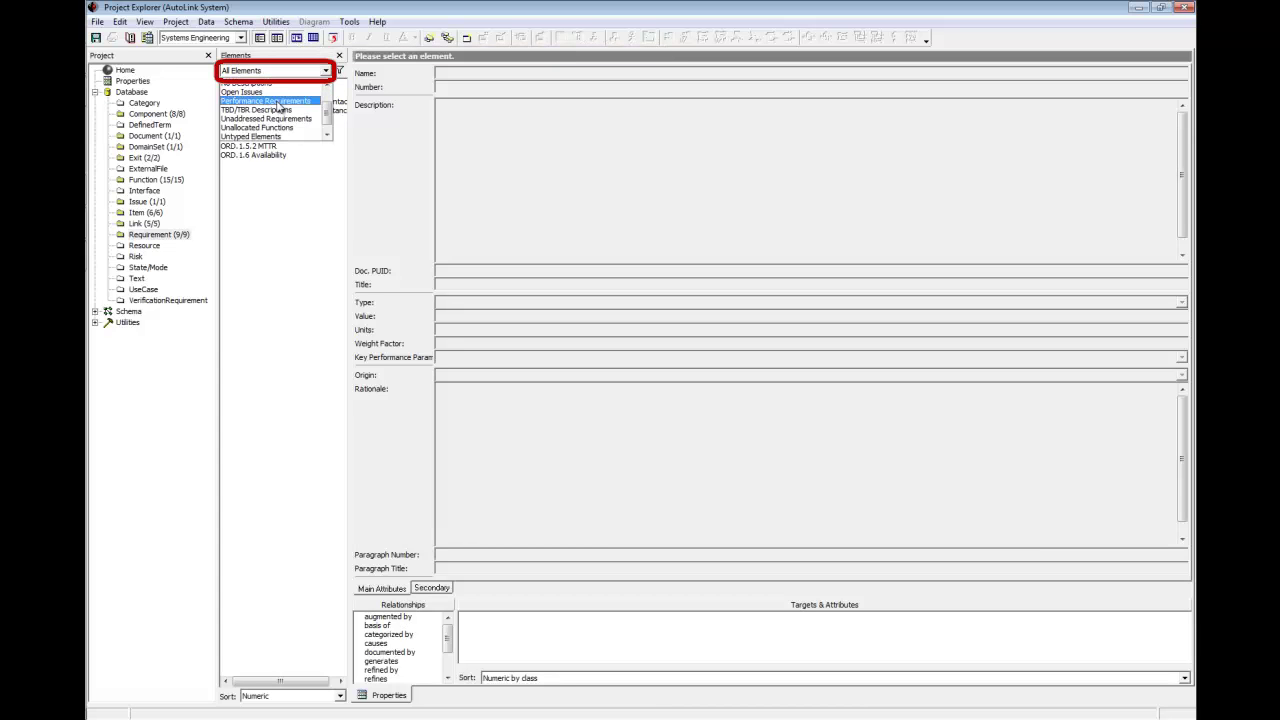
left_click(277, 122)
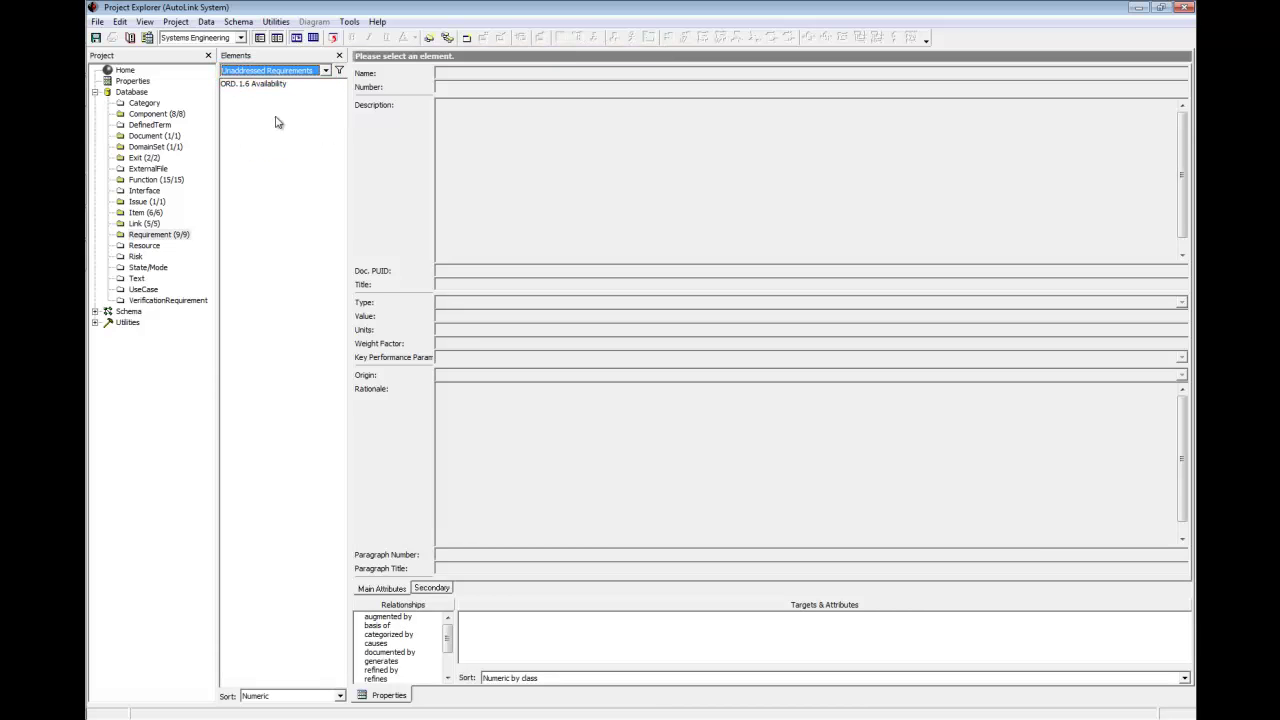